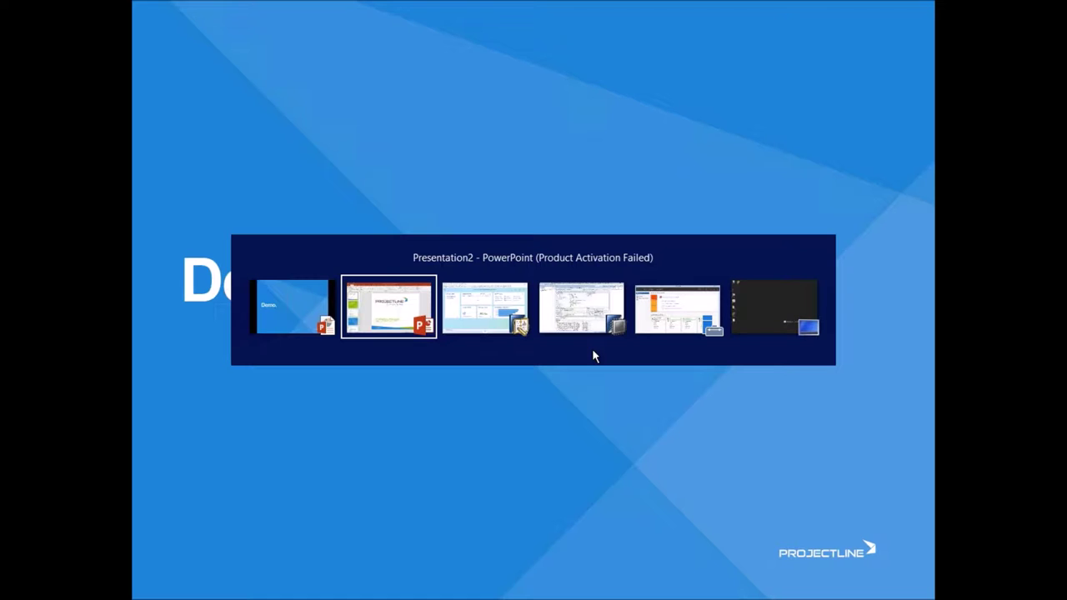
{"action": "left_click", "coordinate": [482, 313]}
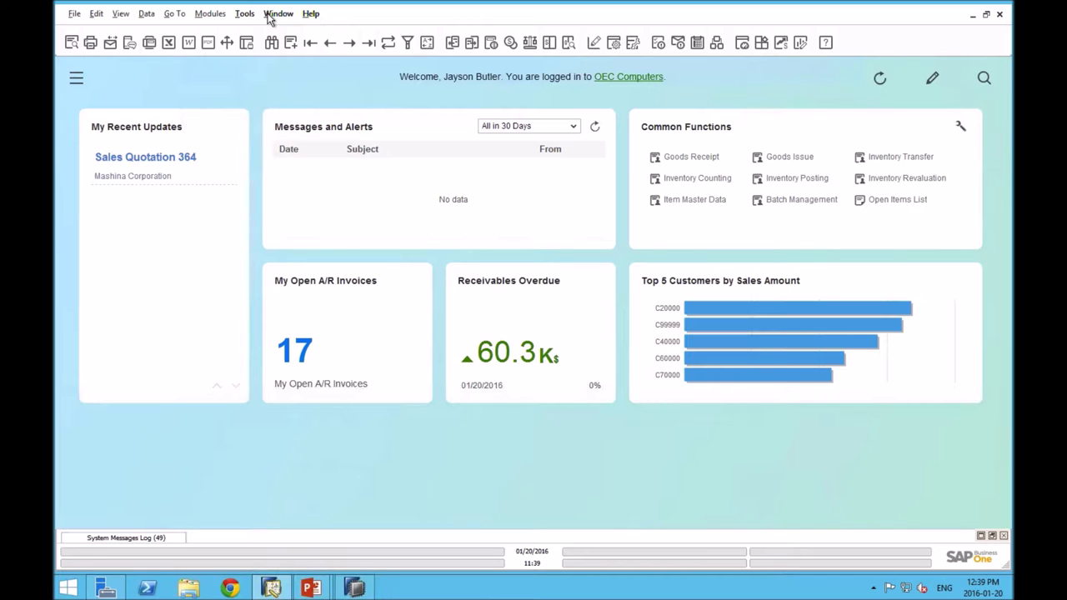
Open User-Defined Fields - Management from the Tools > Customization Tools menu
{"action": "left_click", "coordinate": [245, 13]}
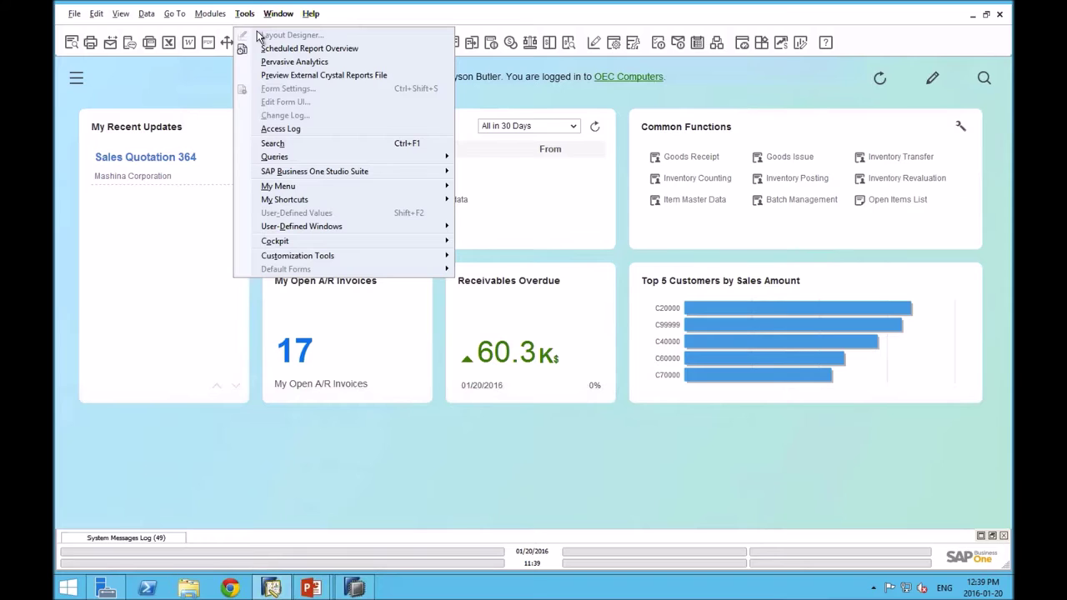
{"action": "mouse_move", "coordinate": [338, 252]}
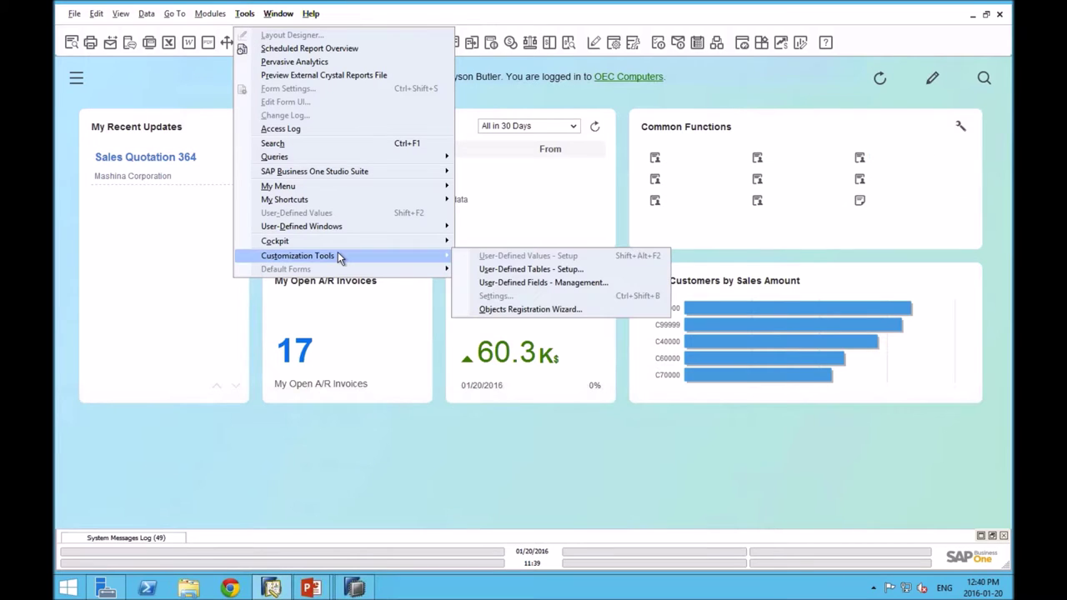
{"action": "left_click", "coordinate": [539, 284]}
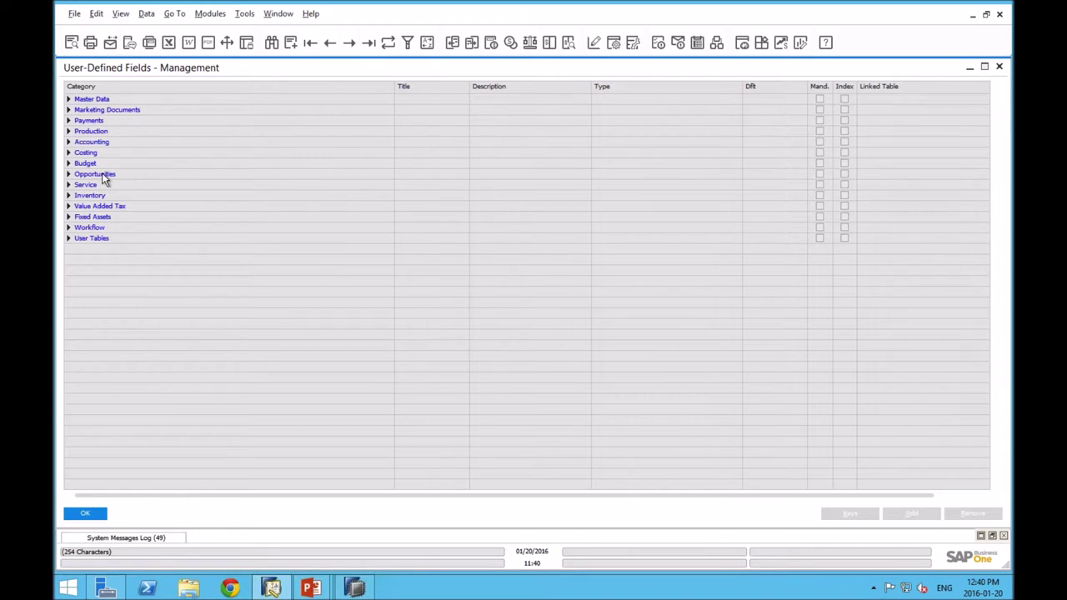
{"action": "left_click", "coordinate": [70, 133]}
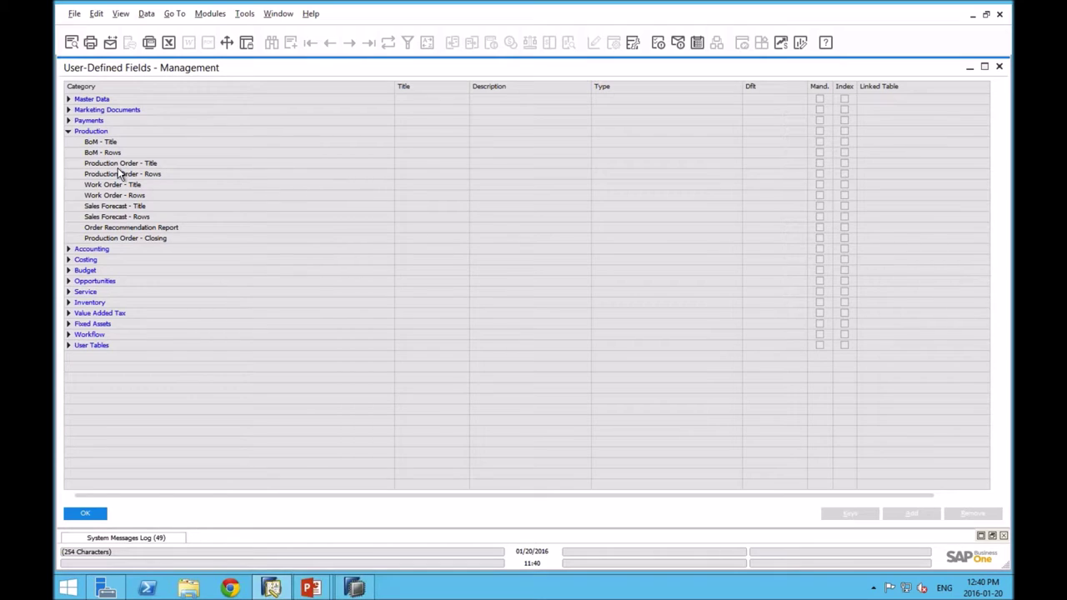
{"action": "left_click", "coordinate": [69, 132]}
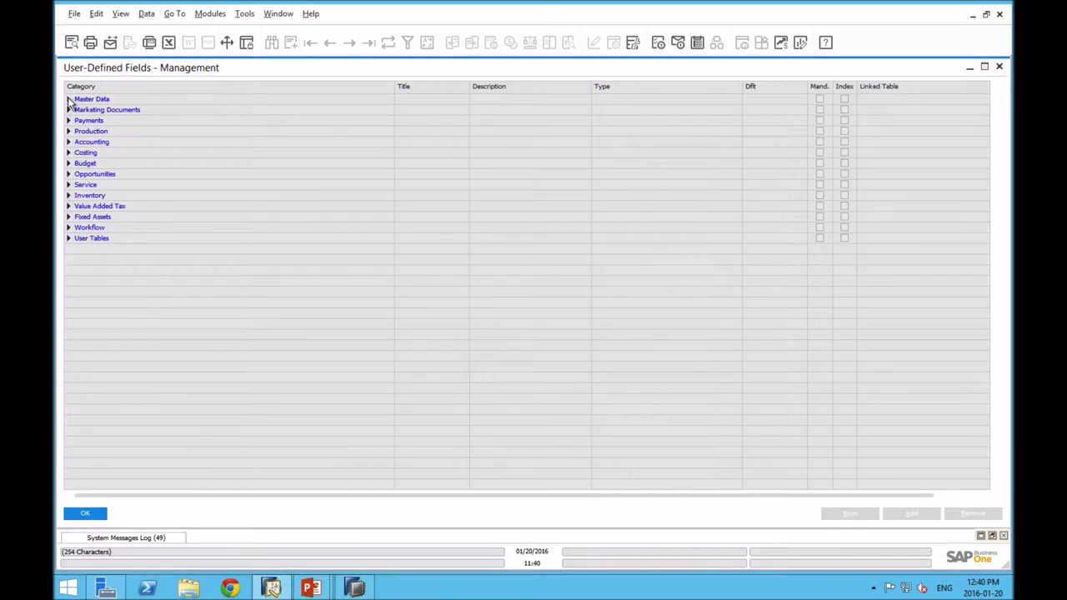
{"action": "left_click", "coordinate": [69, 99]}
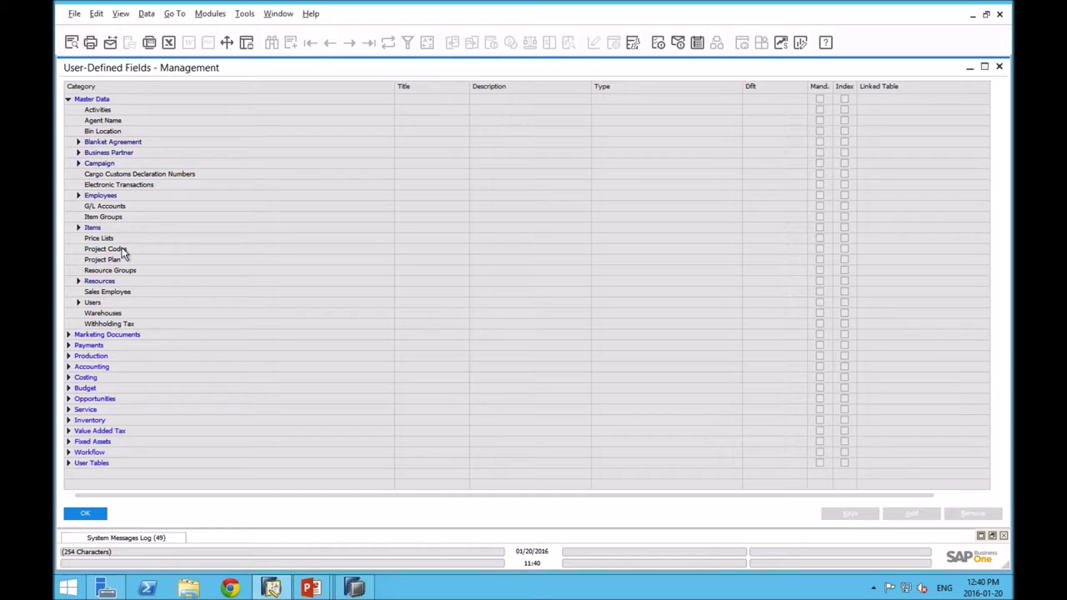
{"action": "left_click", "coordinate": [78, 228]}
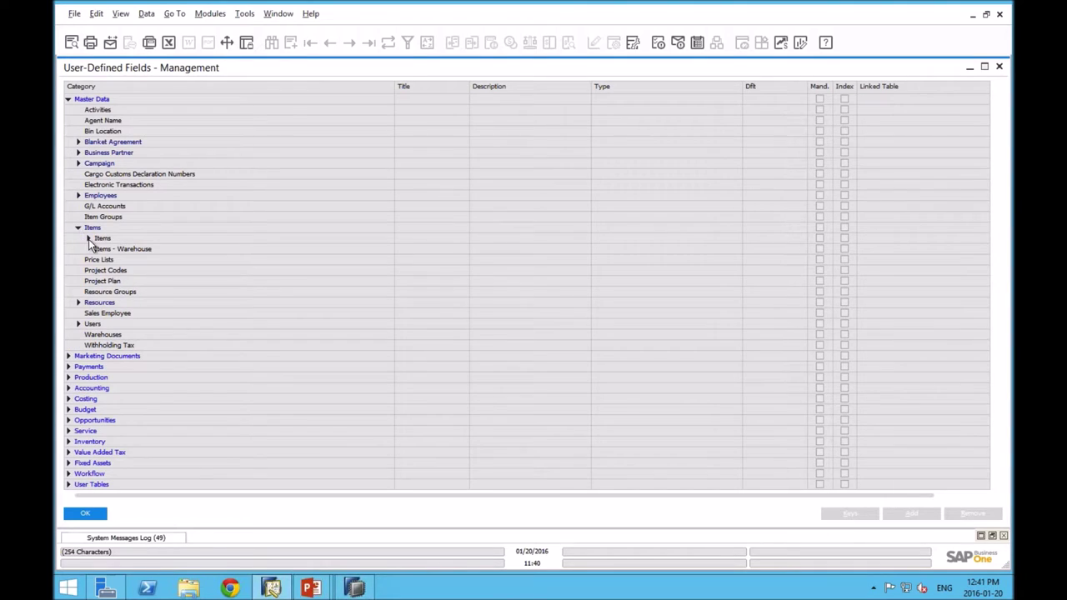
{"action": "left_click", "coordinate": [88, 239]}
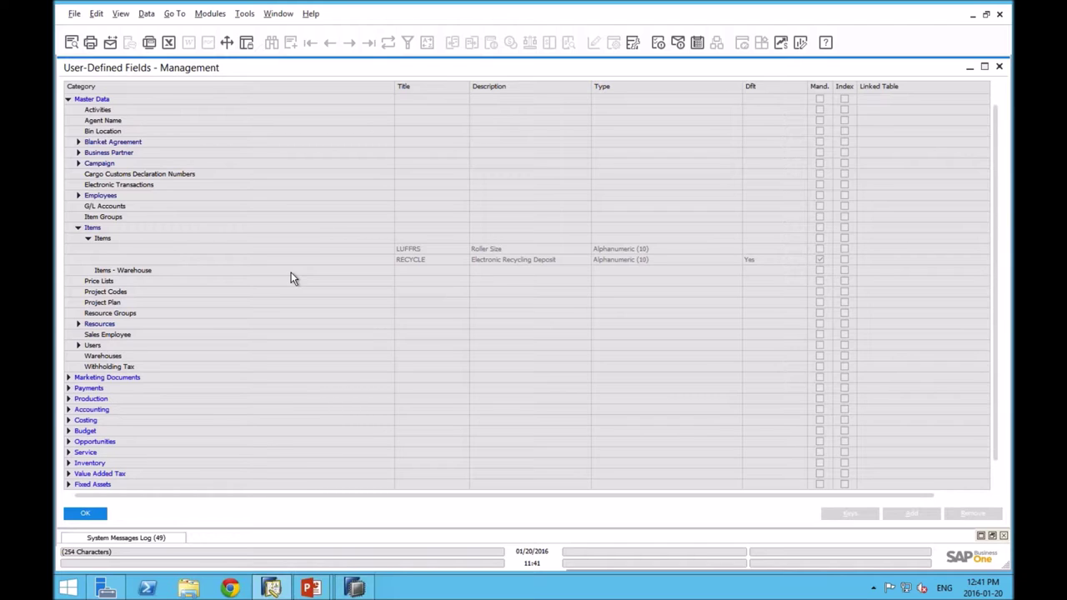
{"action": "double_click", "coordinate": [104, 100]}
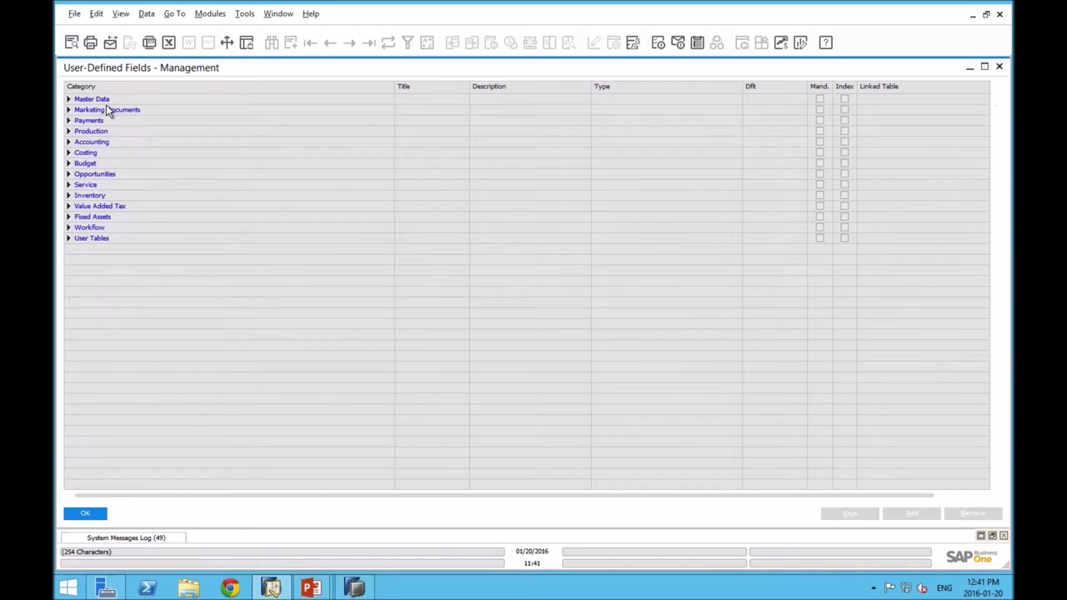
{"action": "left_click", "coordinate": [245, 15]}
{"action": "mouse_move", "coordinate": [373, 262]}
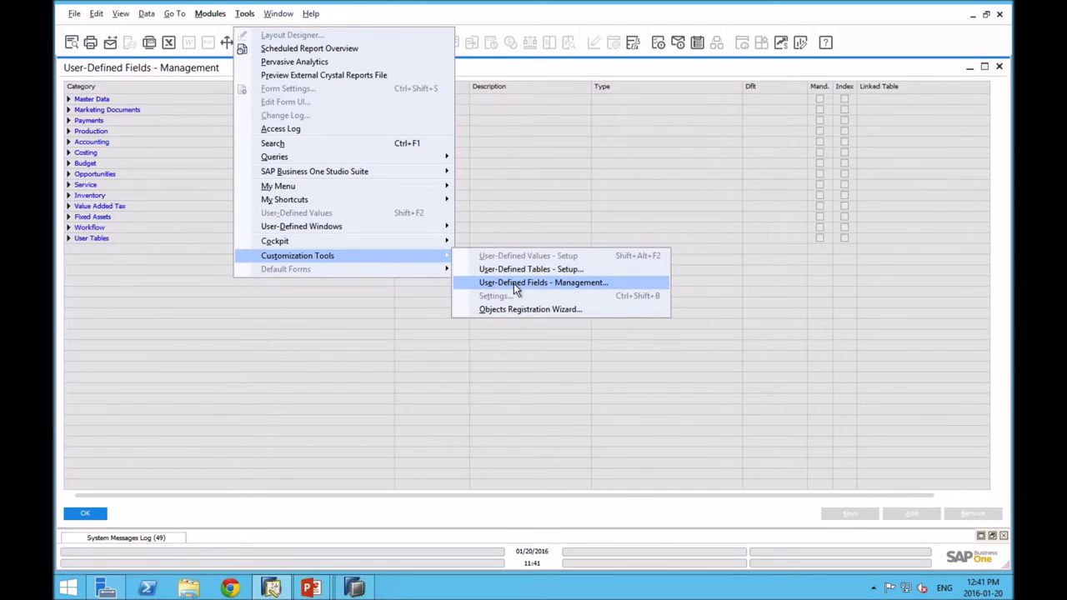
{"action": "left_click", "coordinate": [572, 227]}
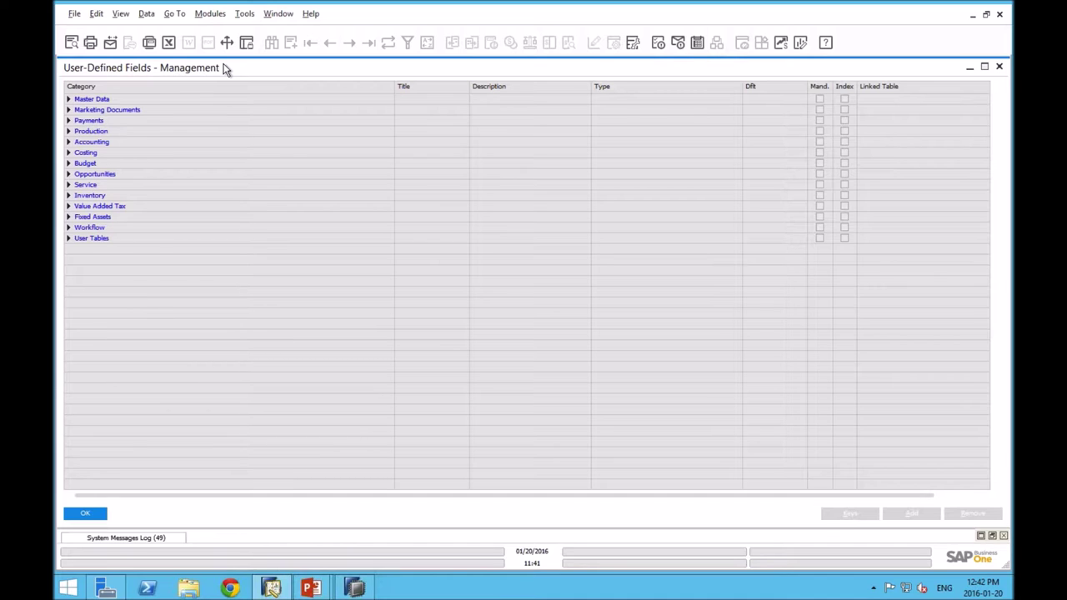
Open Item Master Data from Inventory and advance to item A00001, J.B. Officeprint 1420
{"action": "left_click", "coordinate": [209, 13]}
{"action": "mouse_move", "coordinate": [234, 126]}
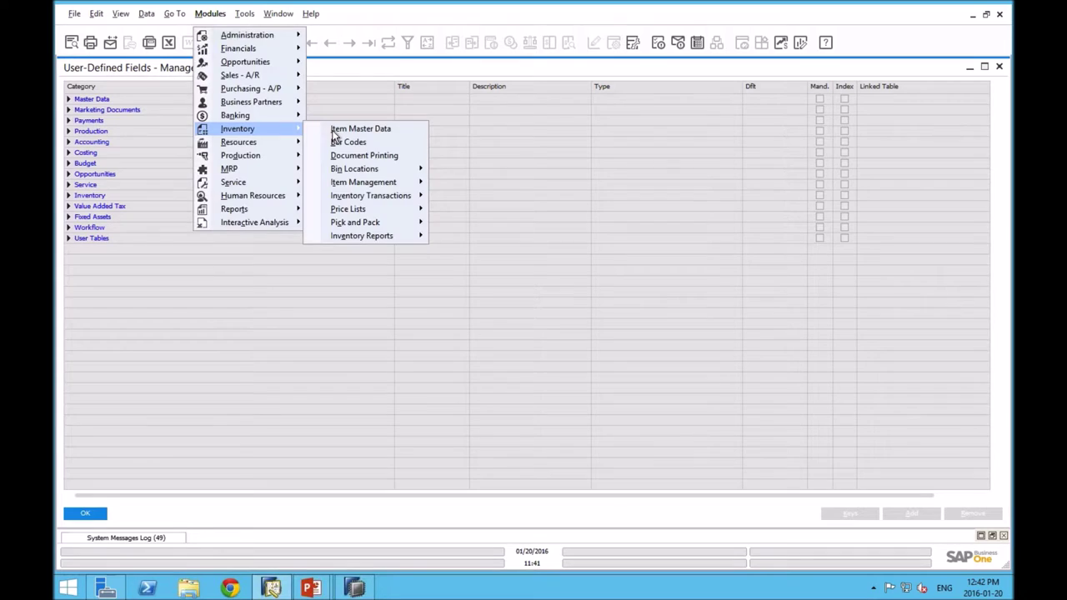
{"action": "left_click", "coordinate": [341, 129]}
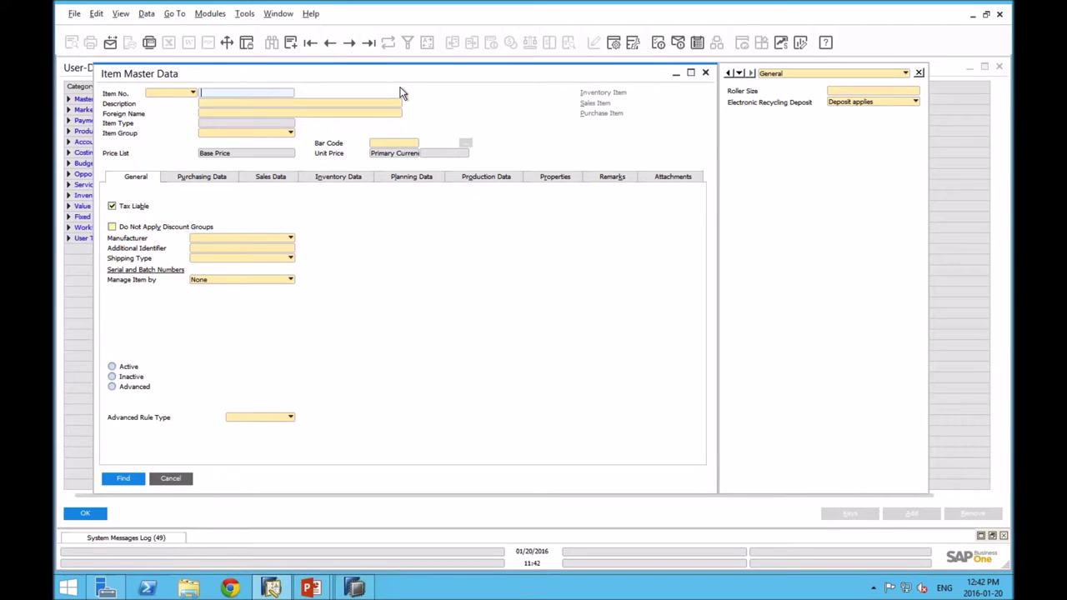
{"action": "left_click", "coordinate": [351, 48]}
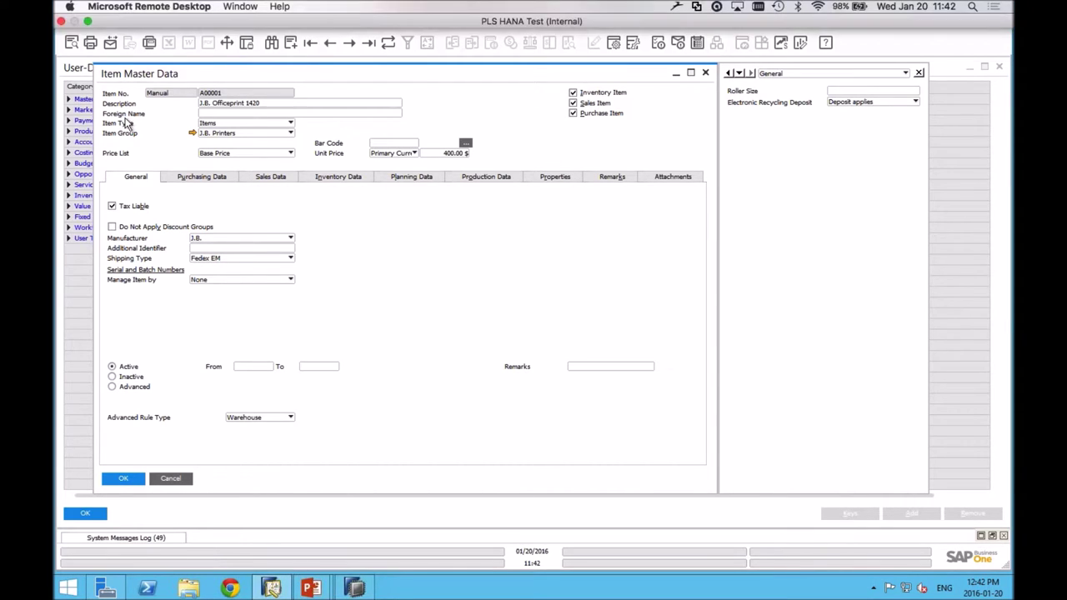
{"action": "left_click", "coordinate": [120, 13]}
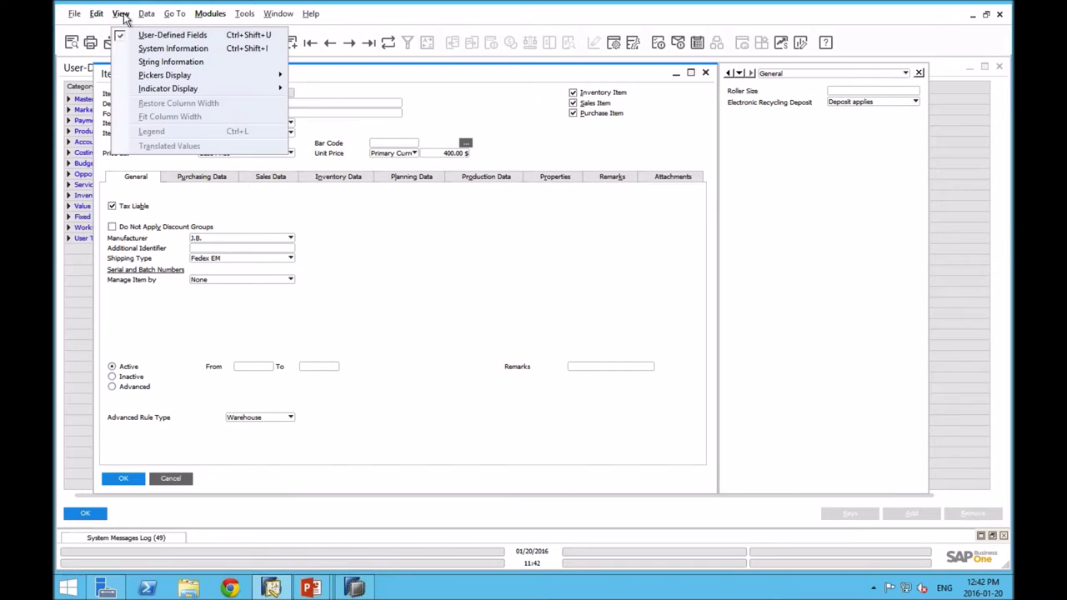
Hide the user-defined fields side panel, then show it again
{"action": "left_click", "coordinate": [188, 37]}
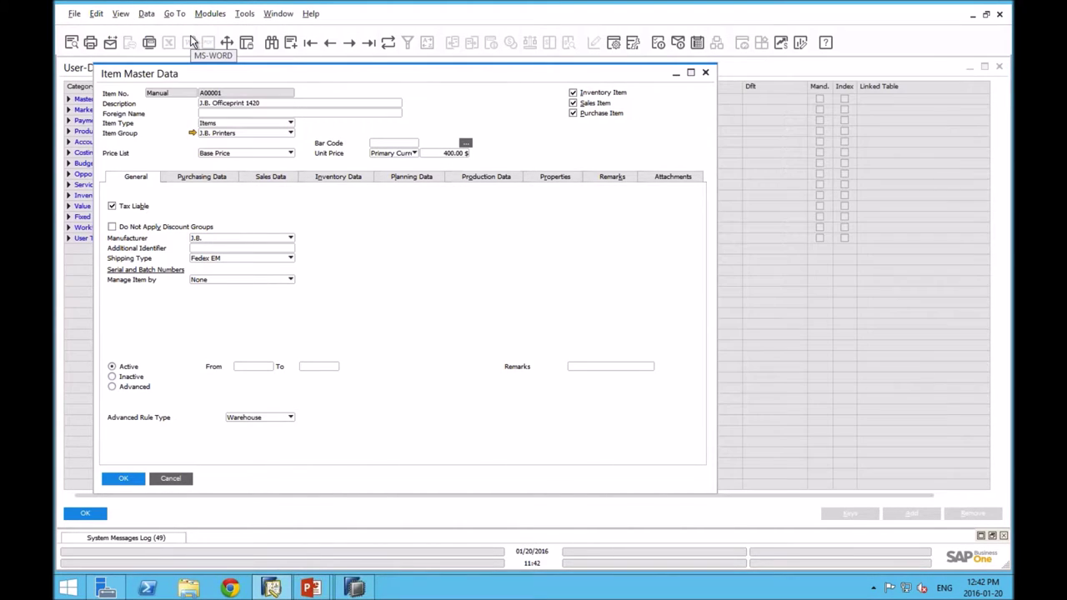
{"action": "left_click", "coordinate": [121, 15]}
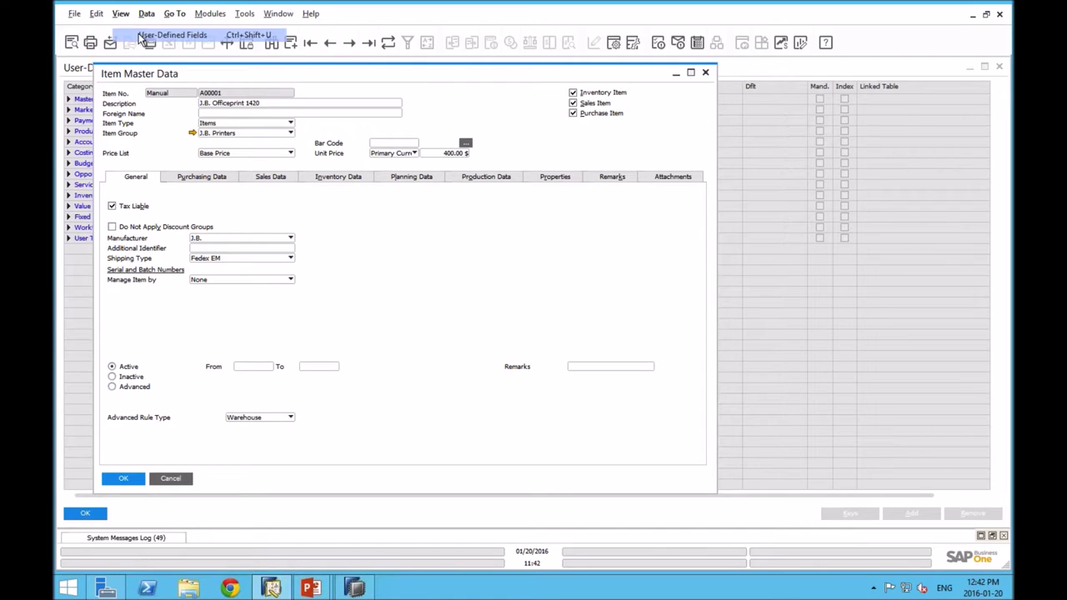
{"action": "left_click", "coordinate": [147, 37]}
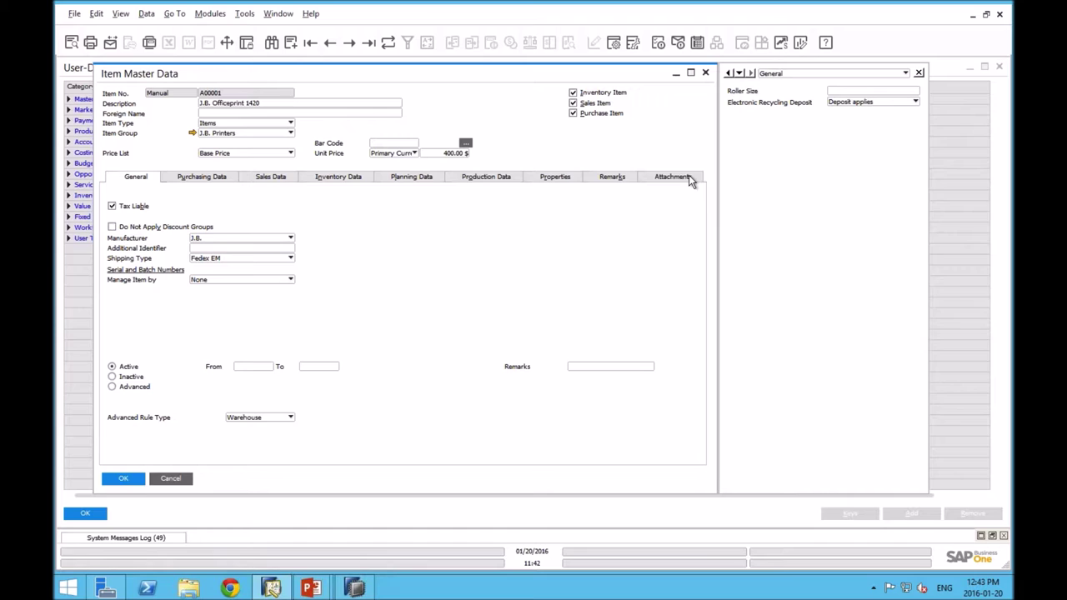
Review the Electronic Recycling Deposit choices, keep Deposit applies, and close Item Master Data
{"action": "left_click", "coordinate": [900, 100]}
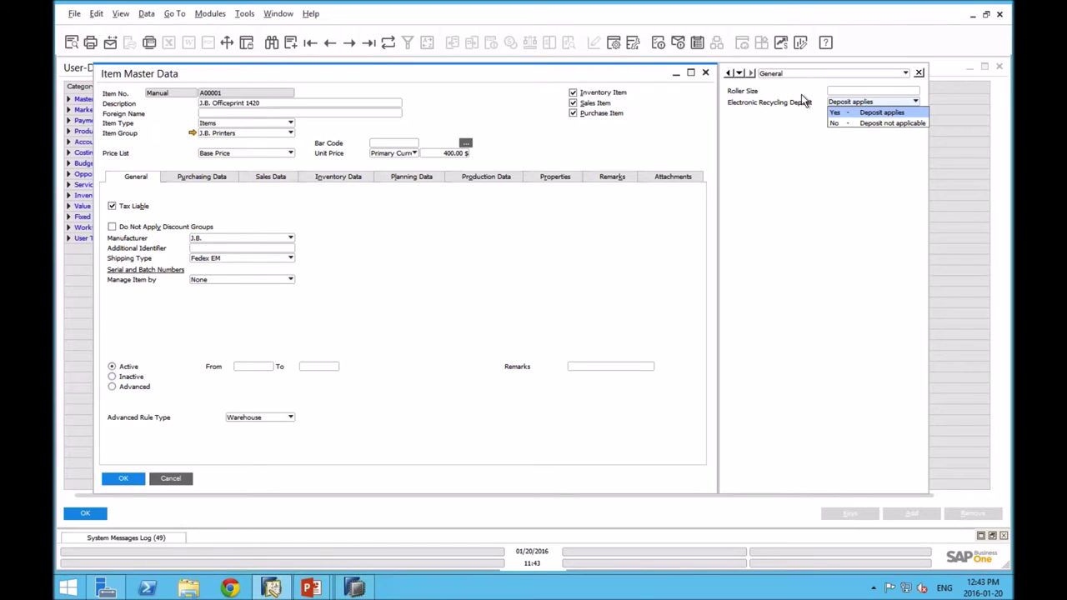
{"action": "left_click", "coordinate": [772, 127]}
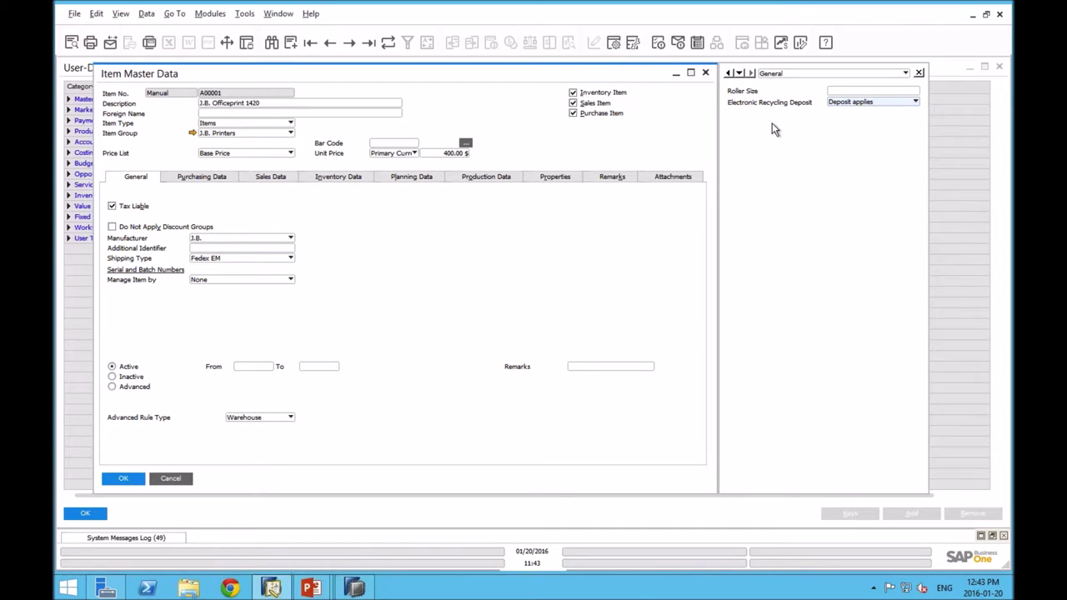
{"action": "left_click", "coordinate": [705, 74]}
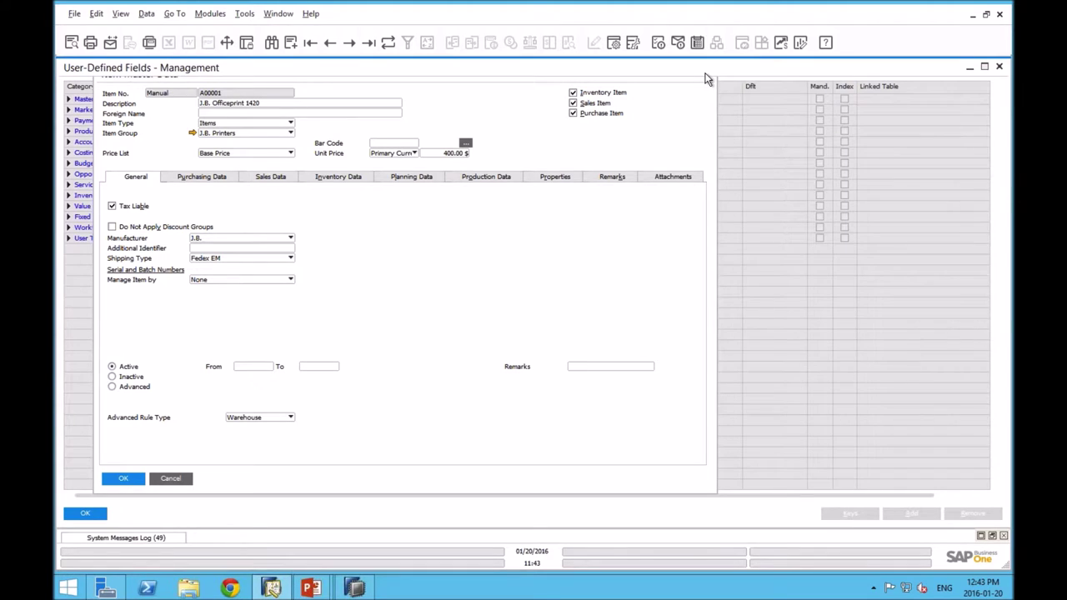
{"action": "left_click", "coordinate": [210, 14]}
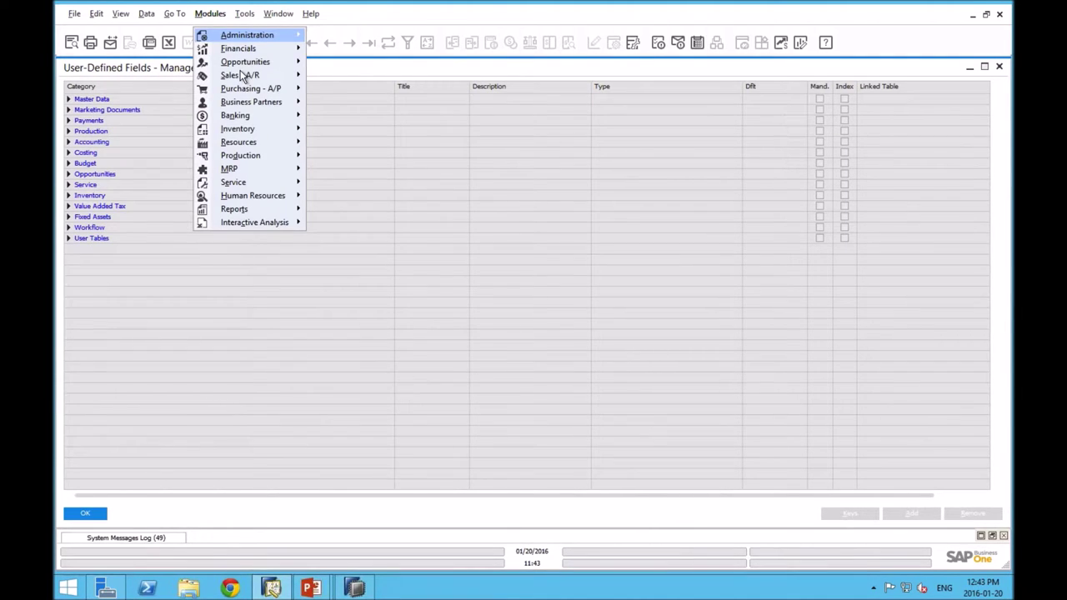
Open a Sales Quotation and jump to the last one, number 364
{"action": "left_click", "coordinate": [250, 75]}
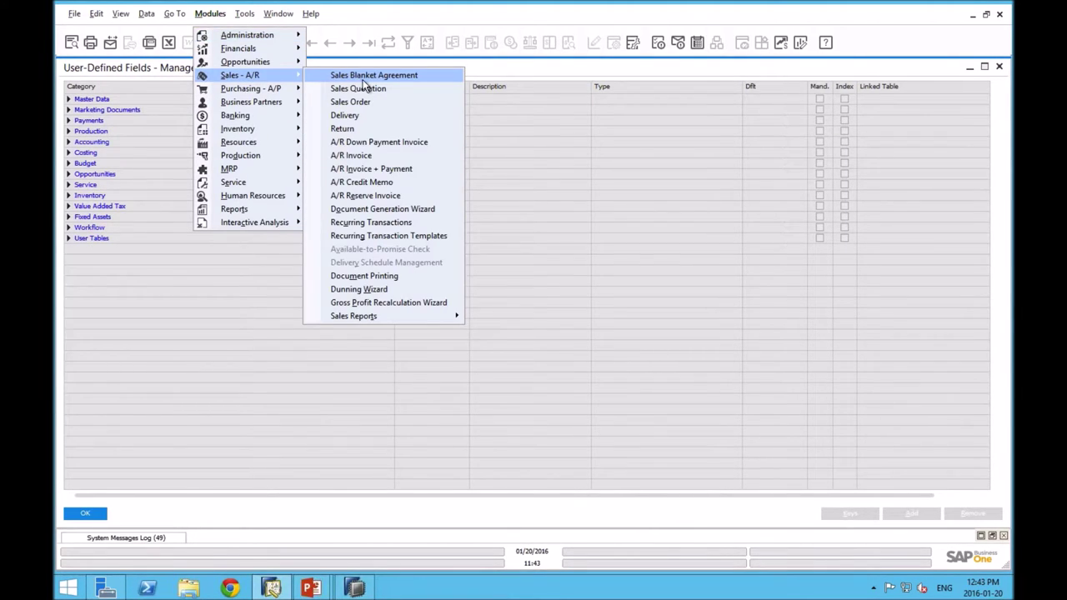
{"action": "left_click", "coordinate": [367, 88]}
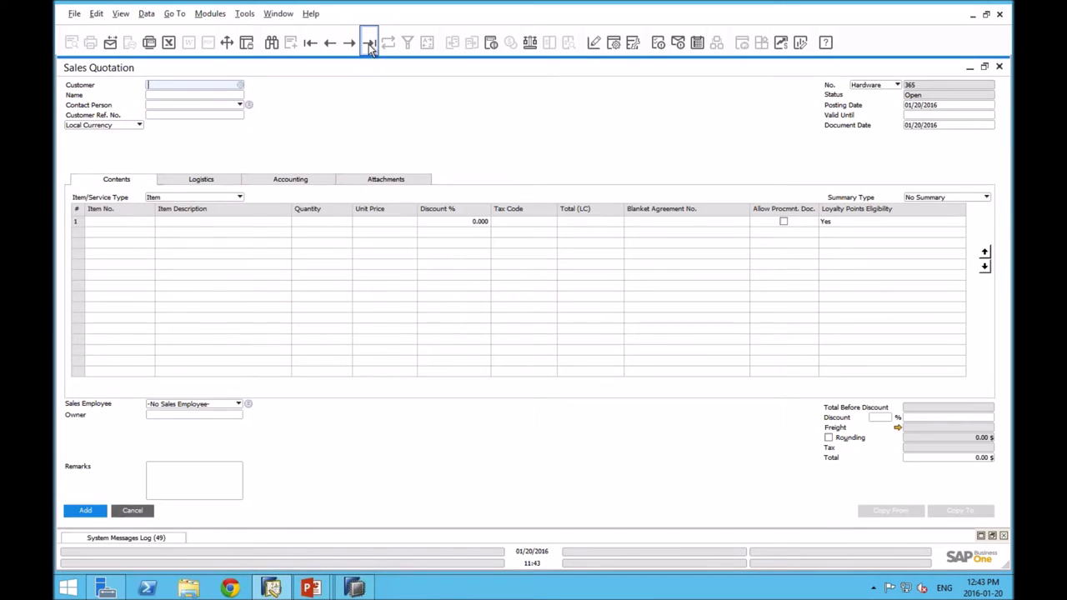
{"action": "left_click", "coordinate": [368, 43]}
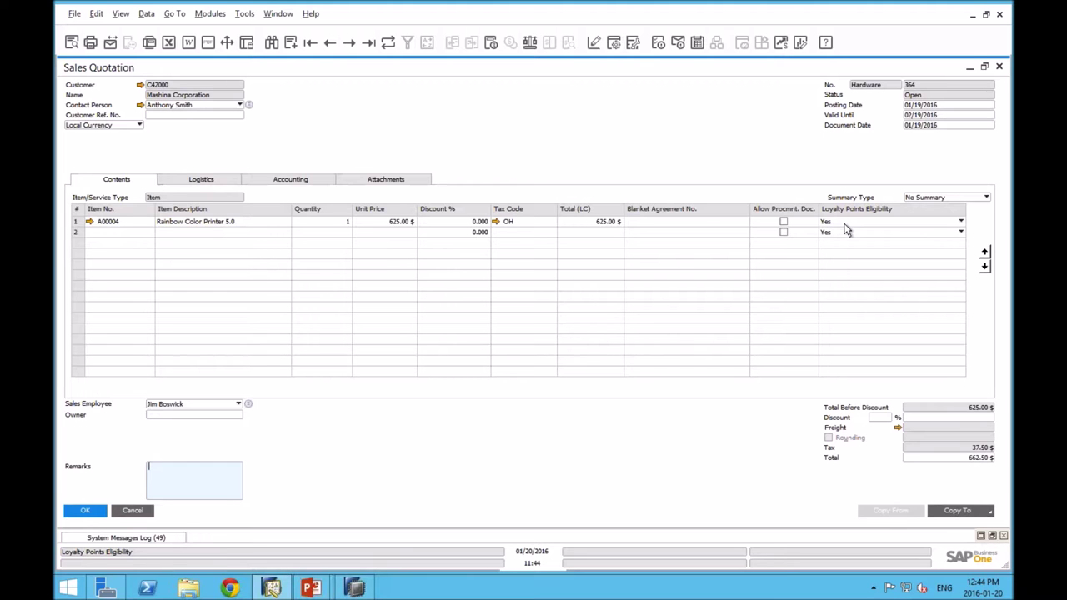
Switch row 1's Loyalty Points Eligibility to No and back to Yes, then close the quotation
{"action": "left_click", "coordinate": [961, 221]}
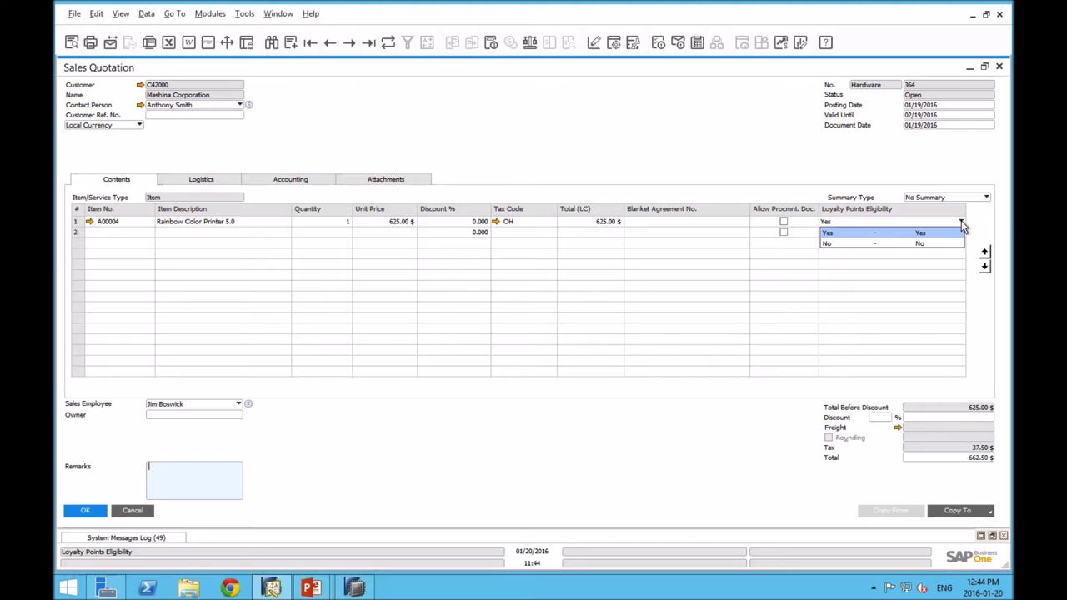
{"action": "left_click", "coordinate": [903, 242]}
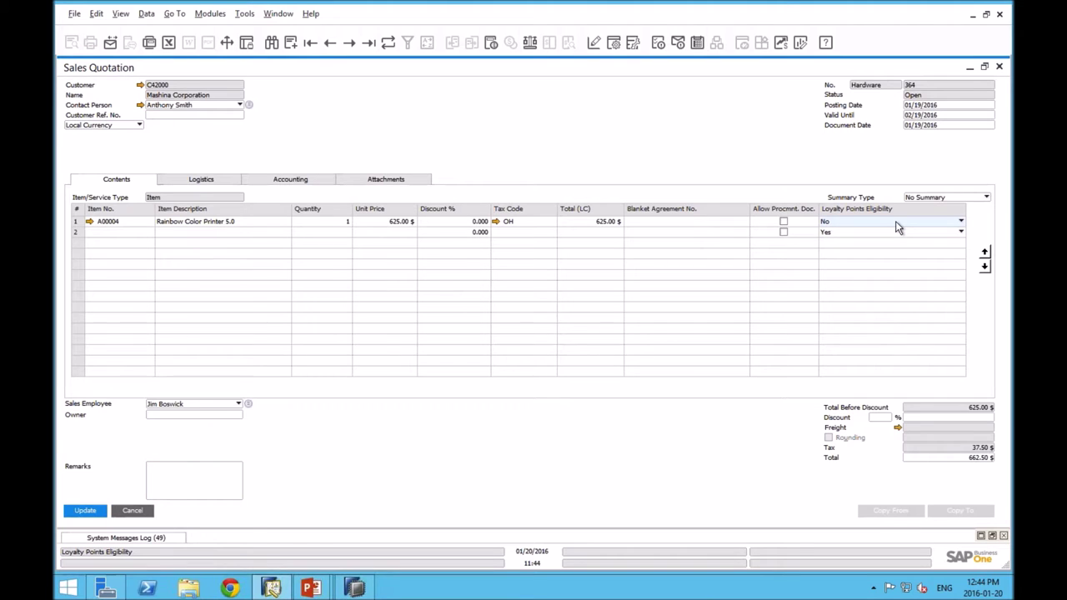
{"action": "left_click", "coordinate": [898, 226]}
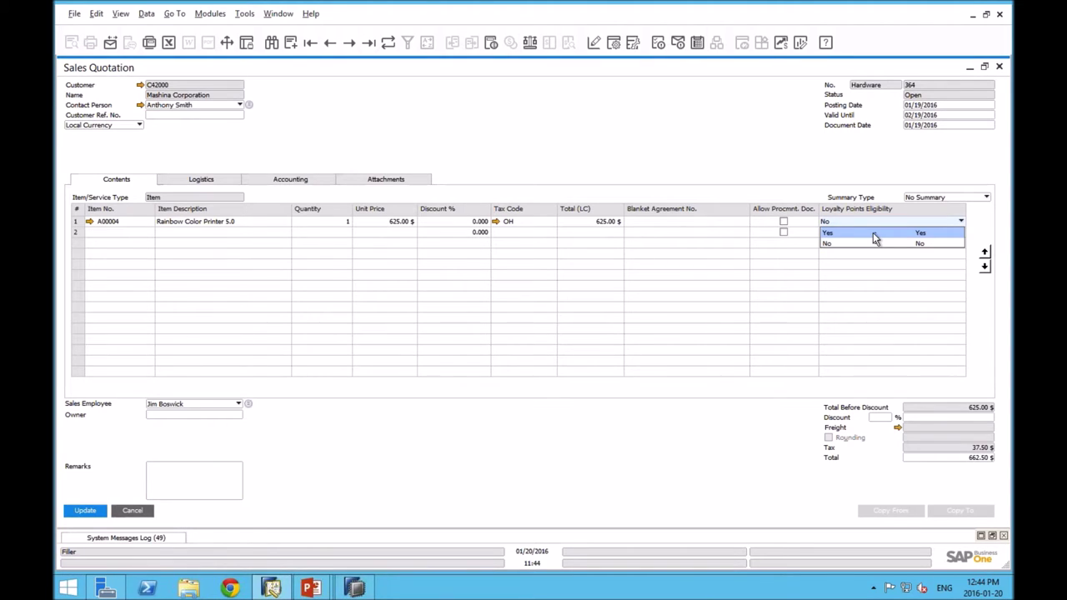
{"action": "left_click", "coordinate": [875, 238]}
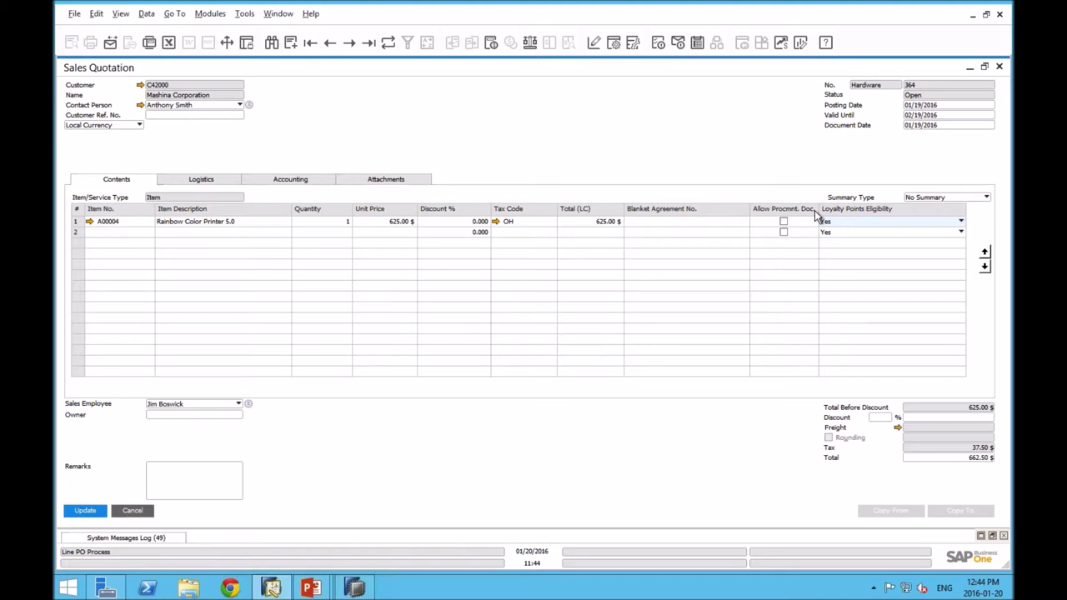
{"action": "key", "text": "Escape"}
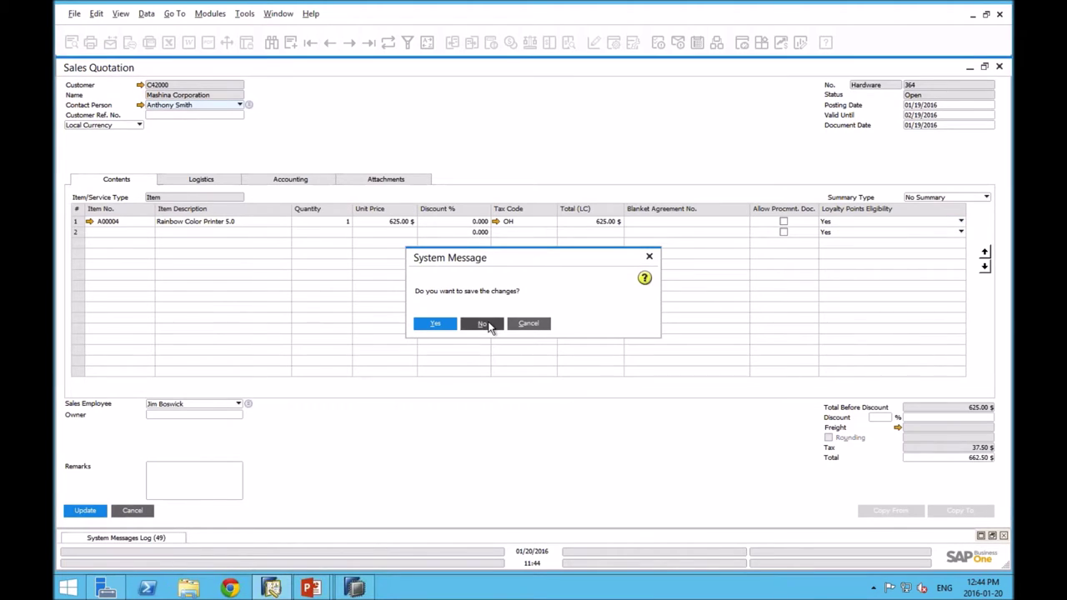
Answer No to saving the quotation changes and switch to the PowerPoint presentation
{"action": "left_click", "coordinate": [484, 323]}
{"action": "key", "text": "alt+Tab"}
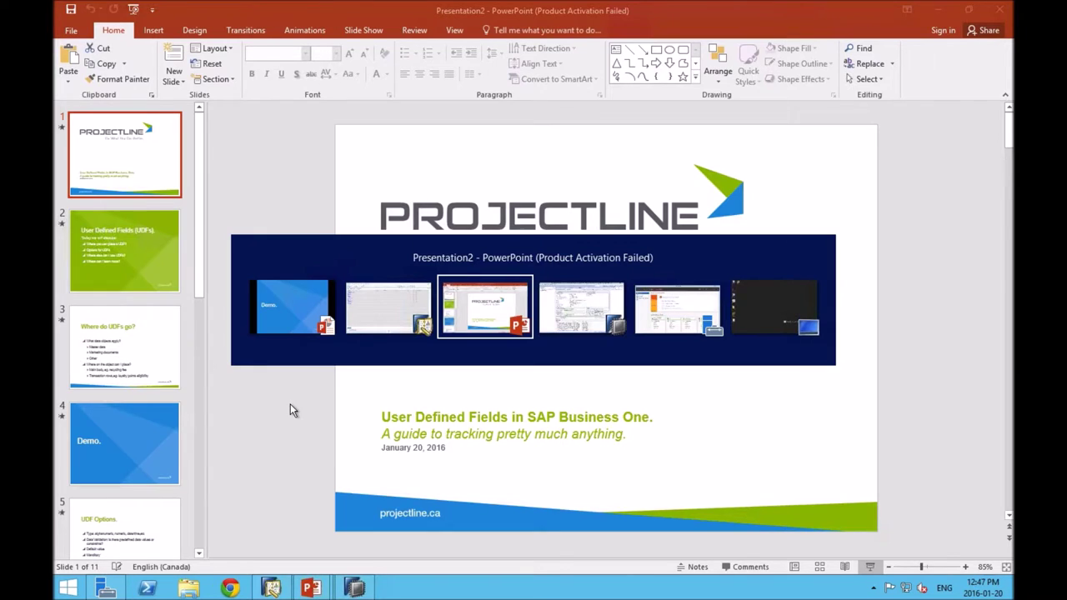
Switch from PowerPoint back to SAP's User-Defined Fields - Management window
{"action": "key", "text": "alt+shift+Tab"}
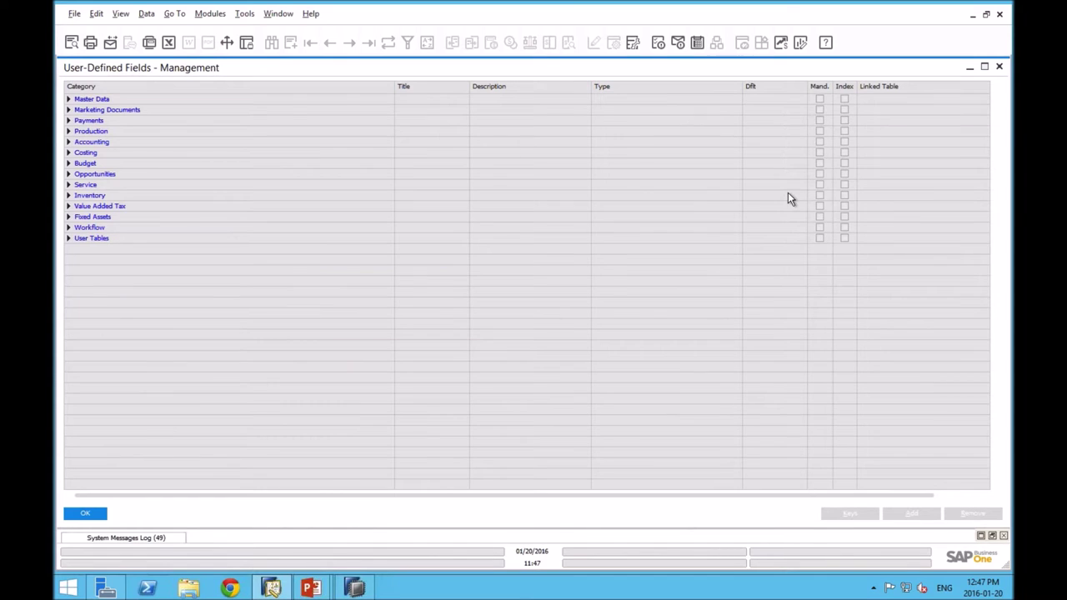
Expand Master Data > Items > Items and select the RECYCLE field
{"action": "left_click", "coordinate": [70, 100]}
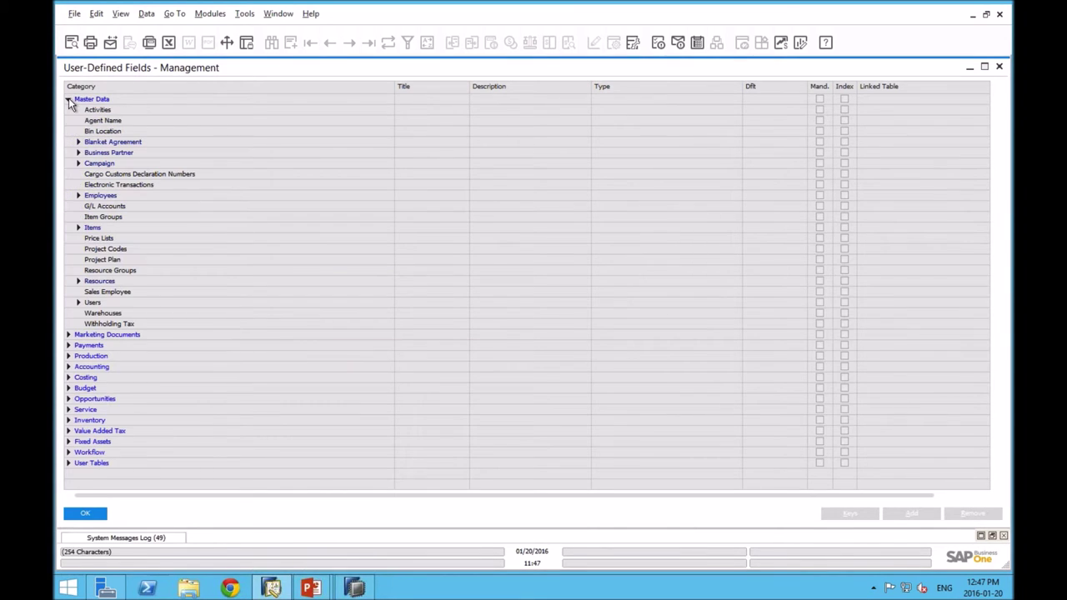
{"action": "left_click", "coordinate": [79, 228]}
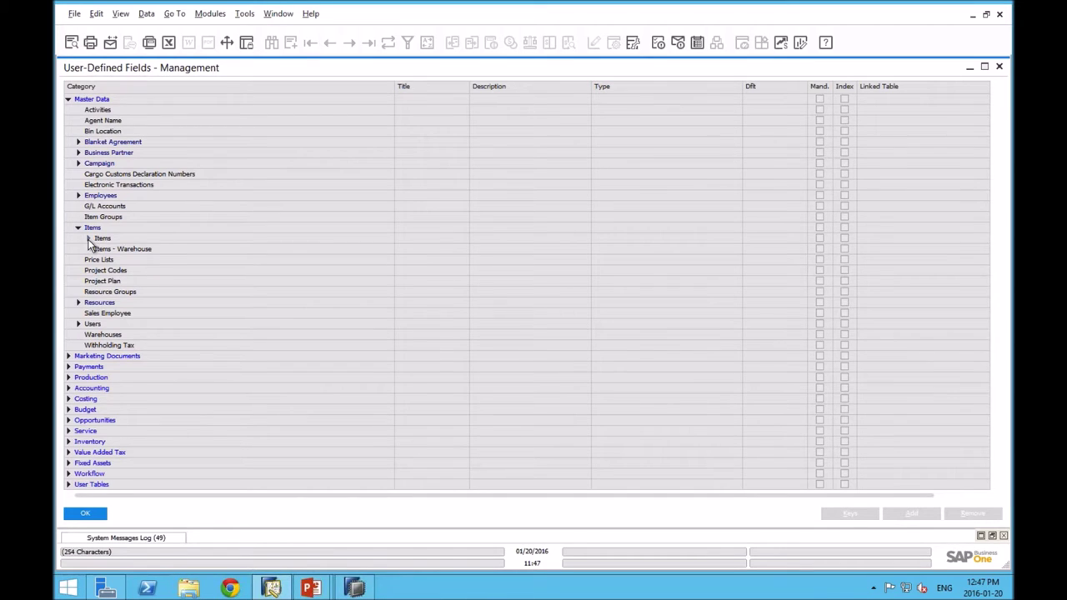
{"action": "left_click", "coordinate": [88, 239]}
{"action": "left_click", "coordinate": [421, 262]}
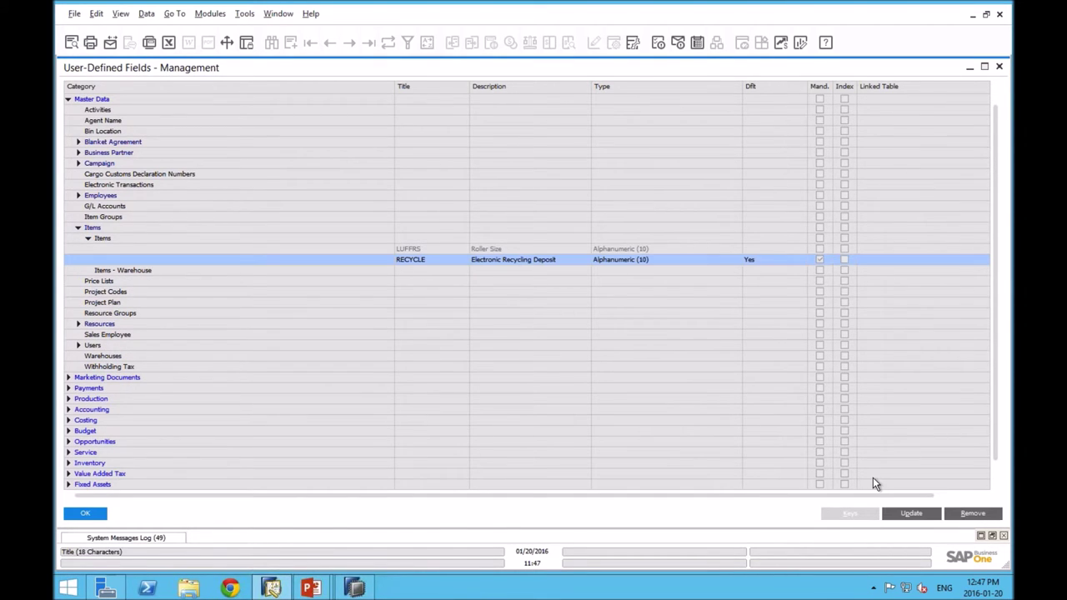
{"action": "left_click", "coordinate": [913, 515]}
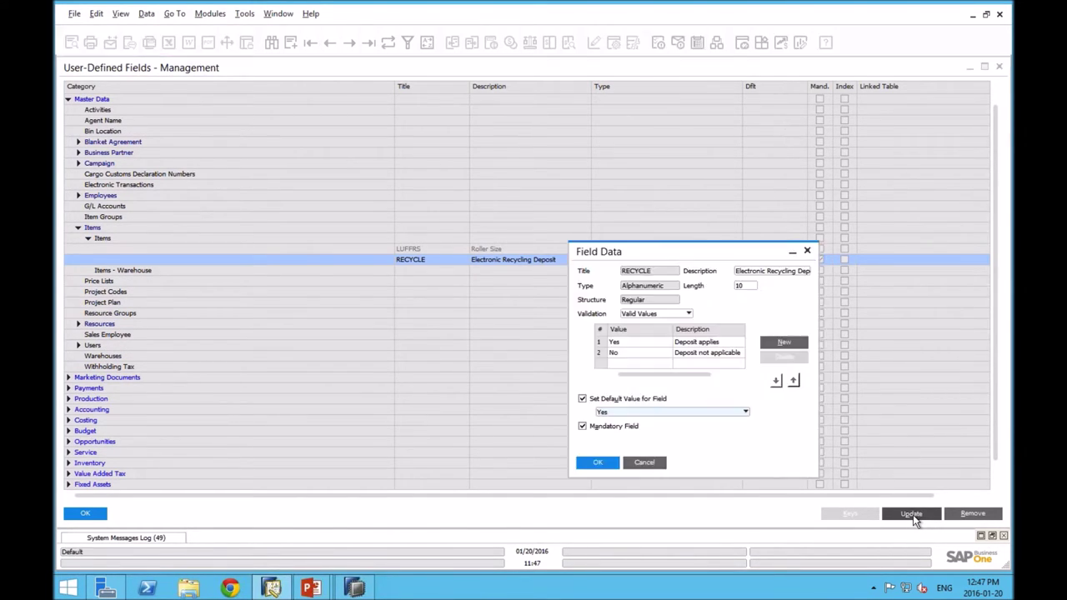
{"action": "left_click_drag", "start_coordinate": [693, 251], "coordinate": [459, 132]}
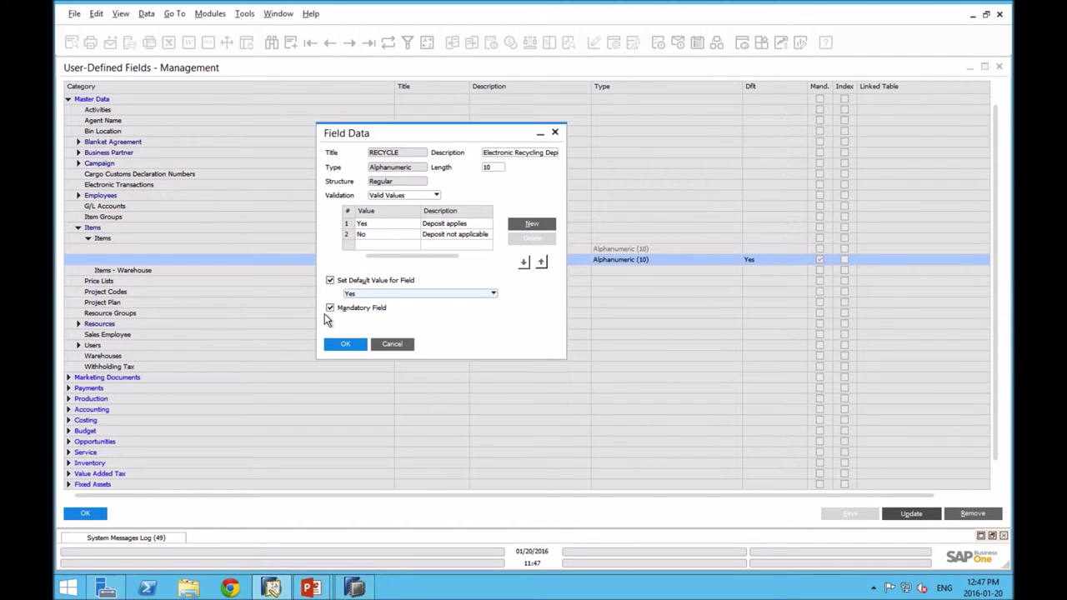
{"action": "left_click", "coordinate": [392, 345]}
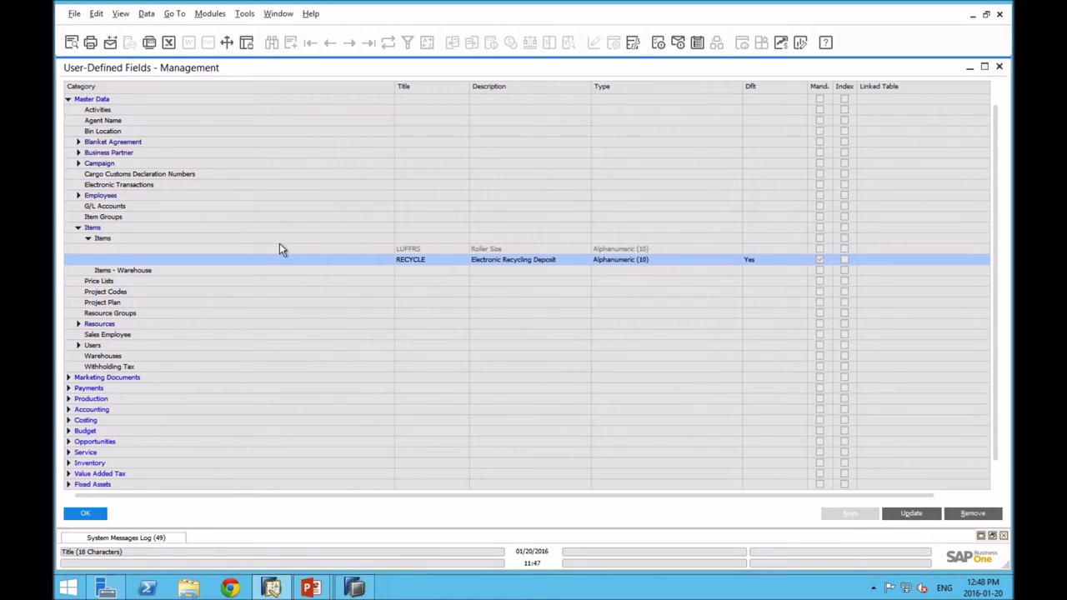
{"action": "left_click", "coordinate": [98, 239]}
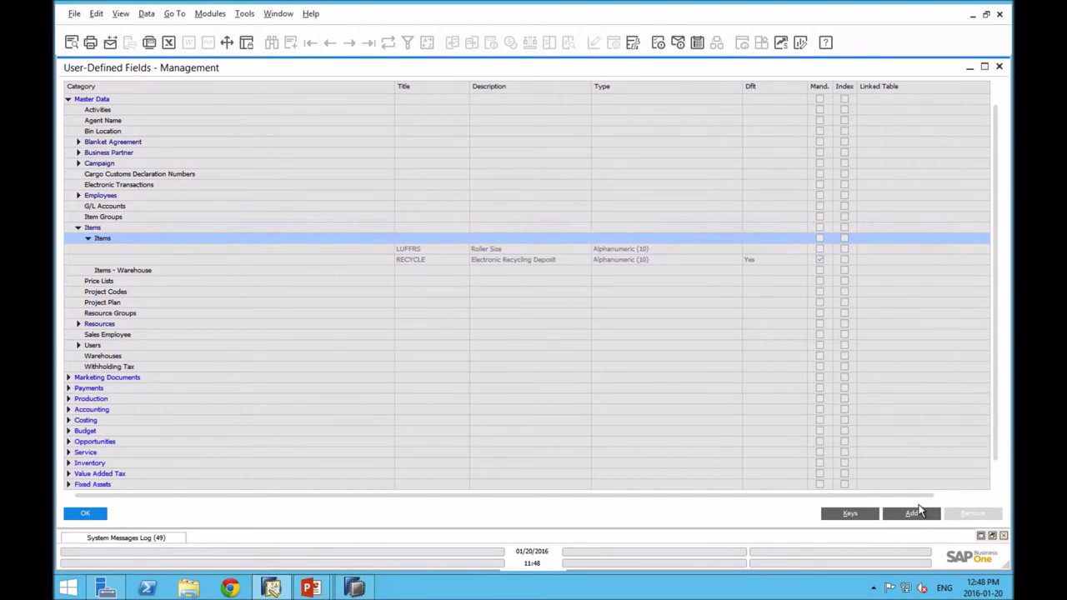
Start a new Items user-defined field and reposition its Field Data window
{"action": "left_click", "coordinate": [912, 514]}
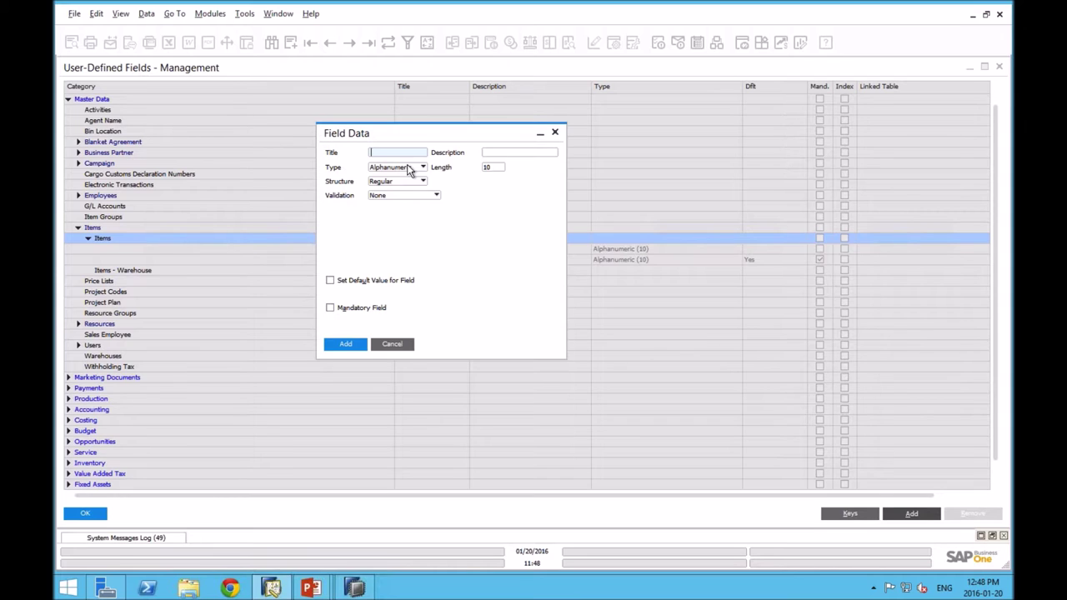
{"action": "left_click_drag", "start_coordinate": [483, 136], "coordinate": [498, 271]}
{"action": "left_click_drag", "start_coordinate": [500, 232], "coordinate": [498, 227]}
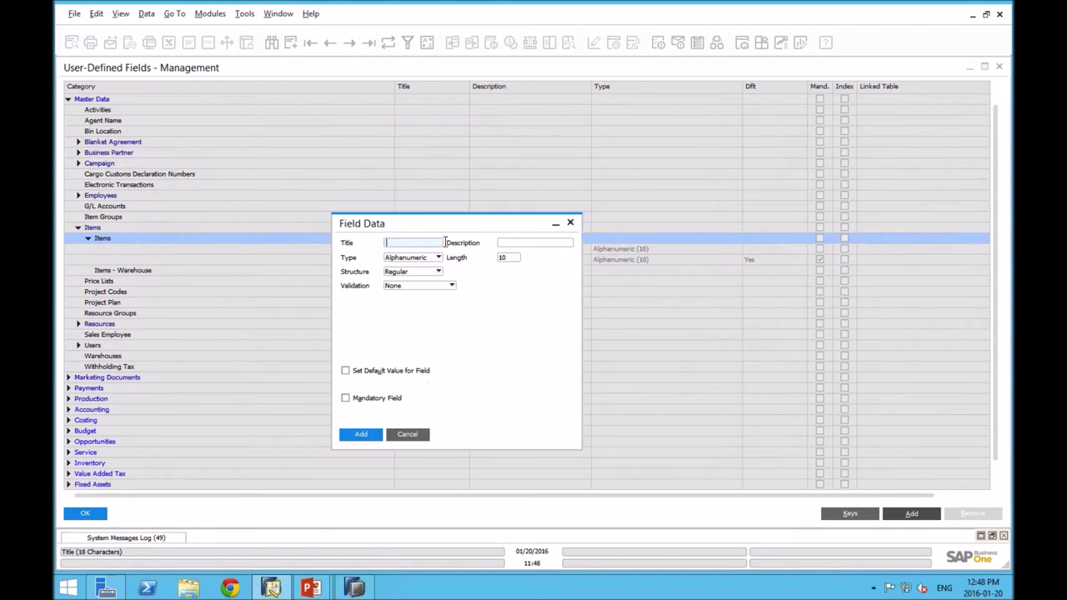
Keep type Alphanumeric and structure Regular, and set validation to Valid Values
{"action": "left_click", "coordinate": [434, 259]}
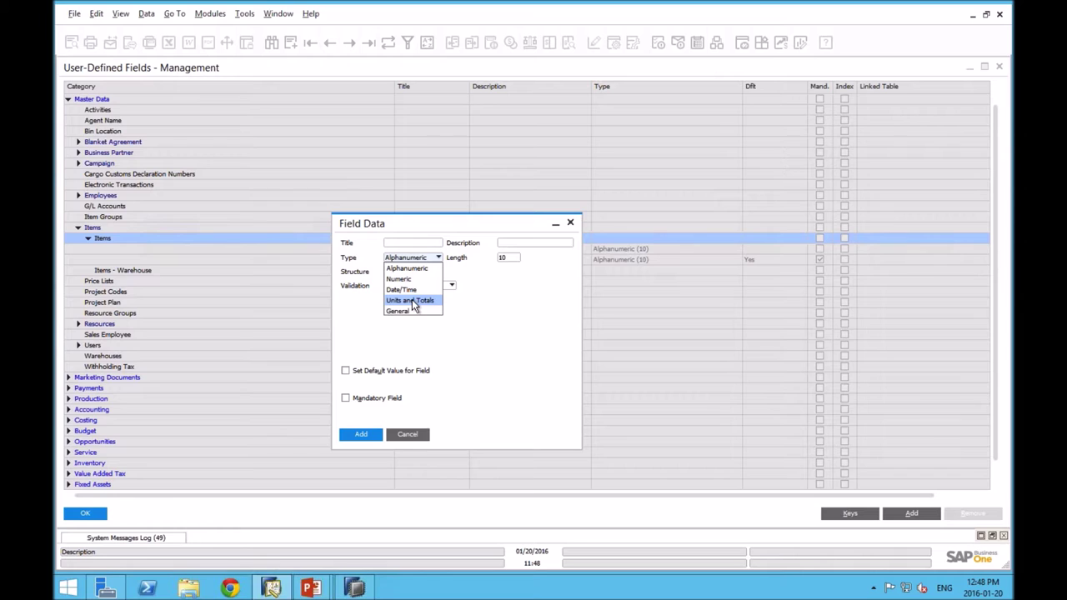
{"action": "left_click", "coordinate": [491, 302]}
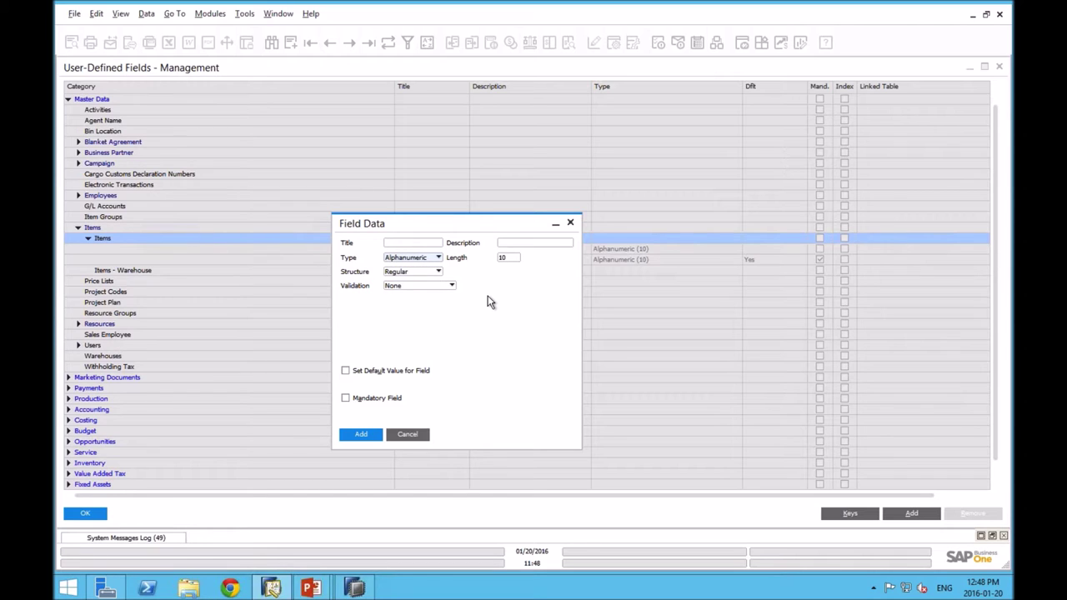
{"action": "left_click", "coordinate": [425, 271]}
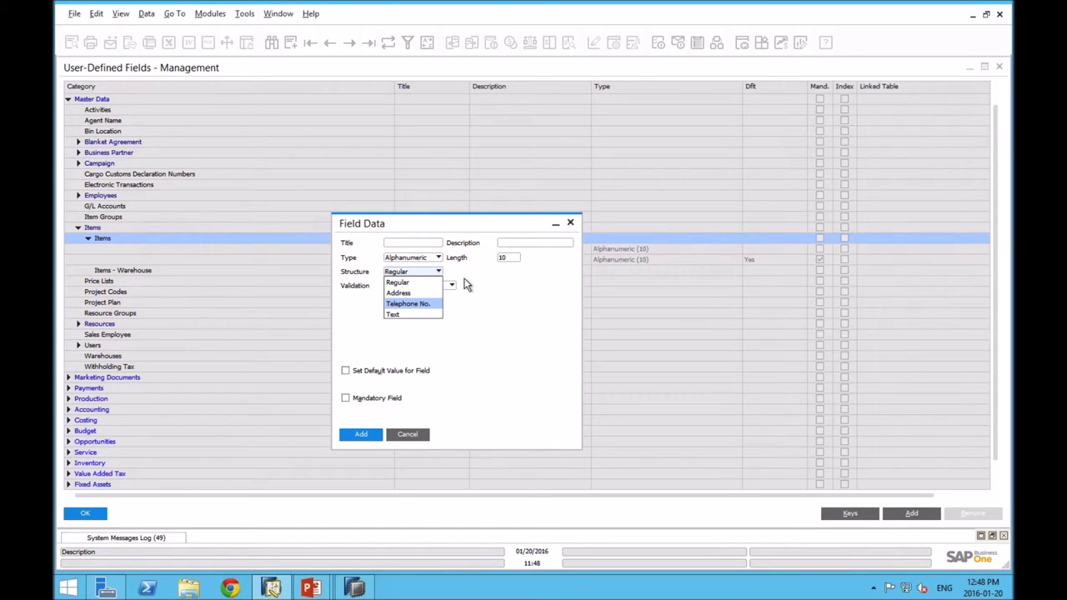
{"action": "left_click", "coordinate": [465, 284]}
{"action": "left_click", "coordinate": [451, 286]}
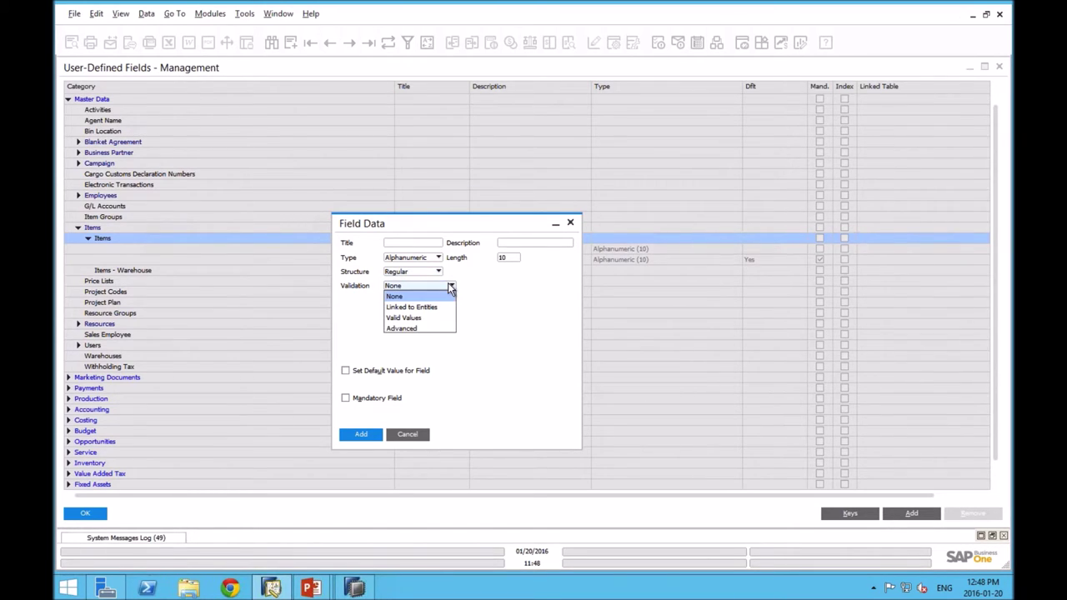
{"action": "left_click", "coordinate": [410, 318]}
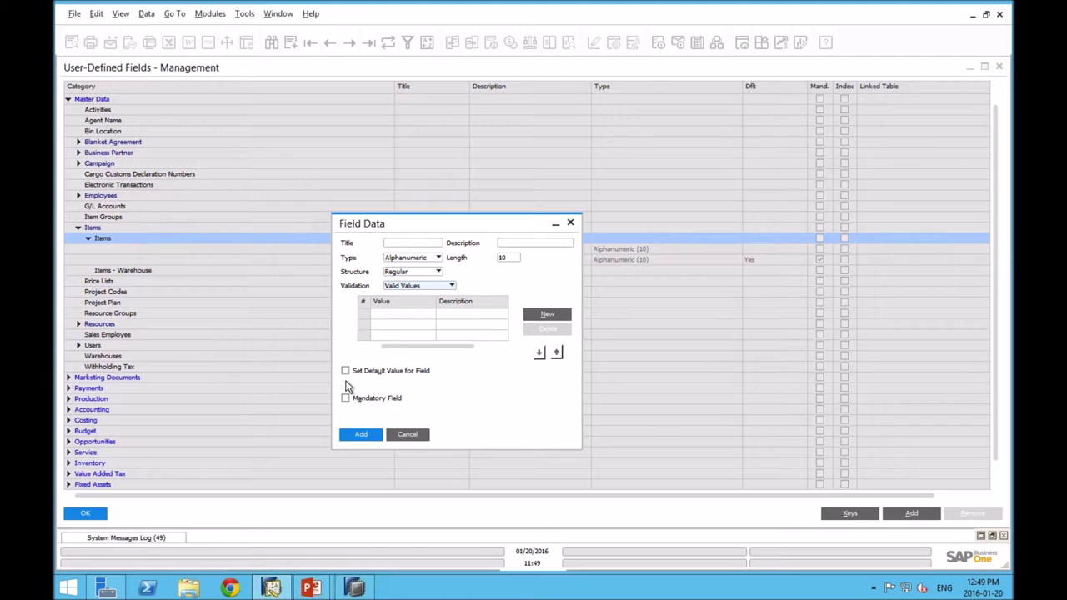
Cancel the Field Data form without adding the new field
{"action": "left_click", "coordinate": [406, 435]}
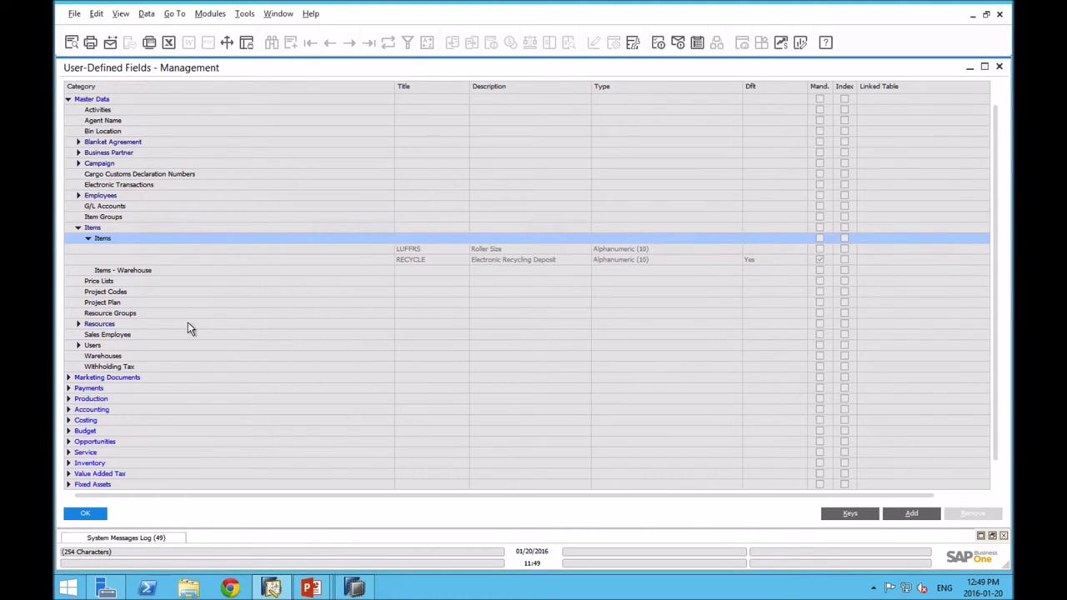
{"action": "left_click", "coordinate": [69, 99]}
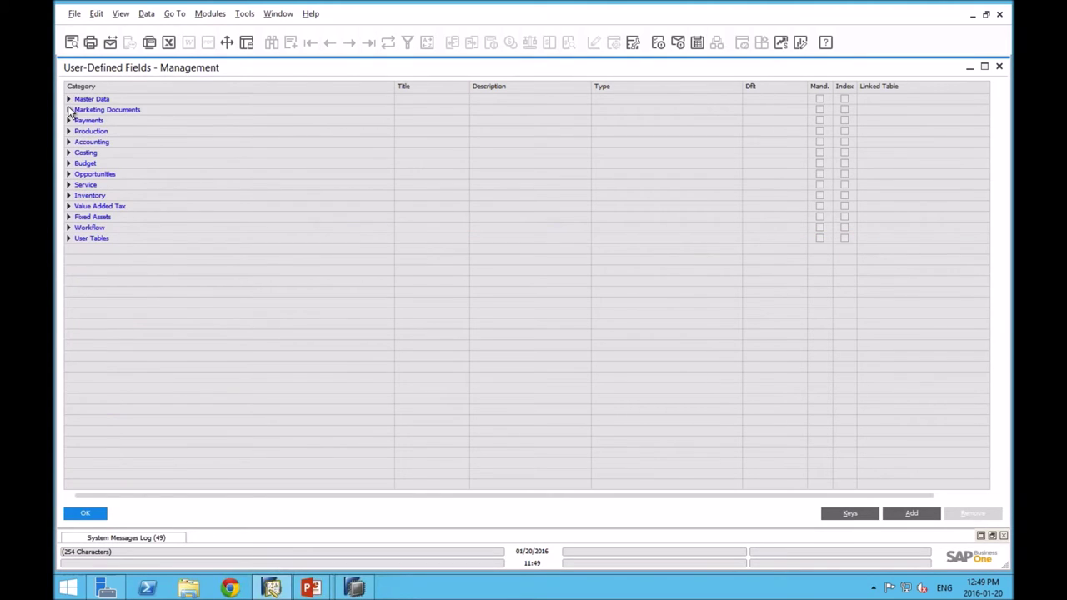
{"action": "left_click", "coordinate": [69, 110]}
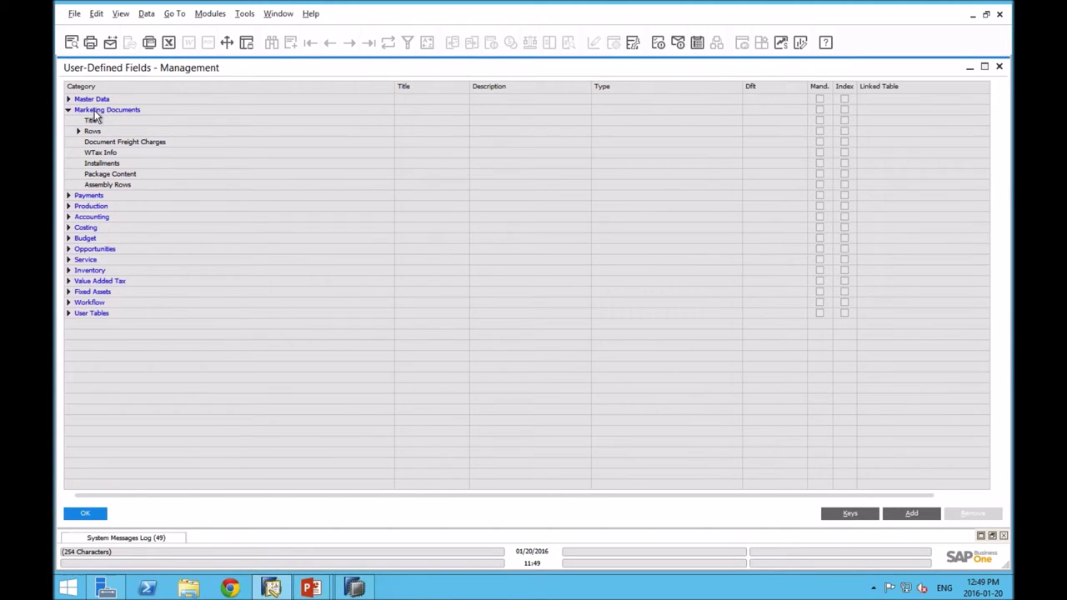
{"action": "left_click", "coordinate": [91, 122]}
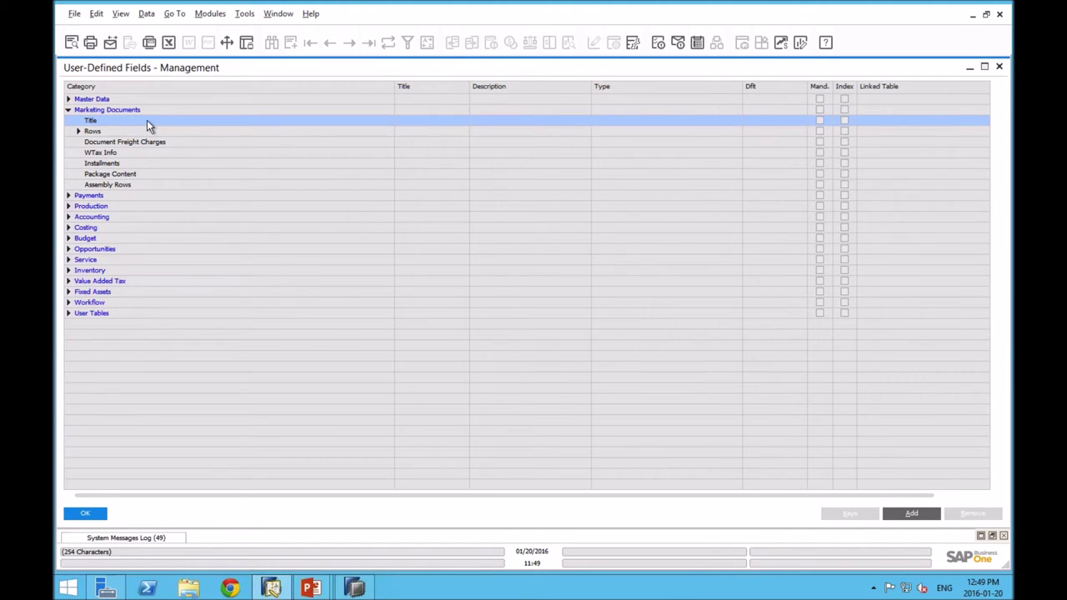
{"action": "left_click", "coordinate": [79, 132]}
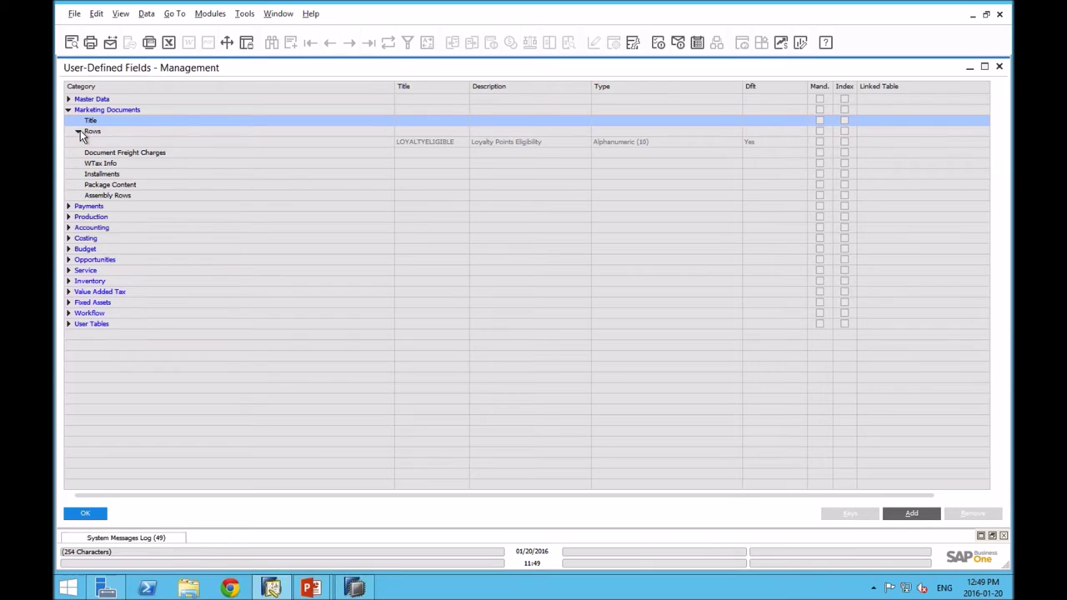
{"action": "left_click", "coordinate": [94, 133]}
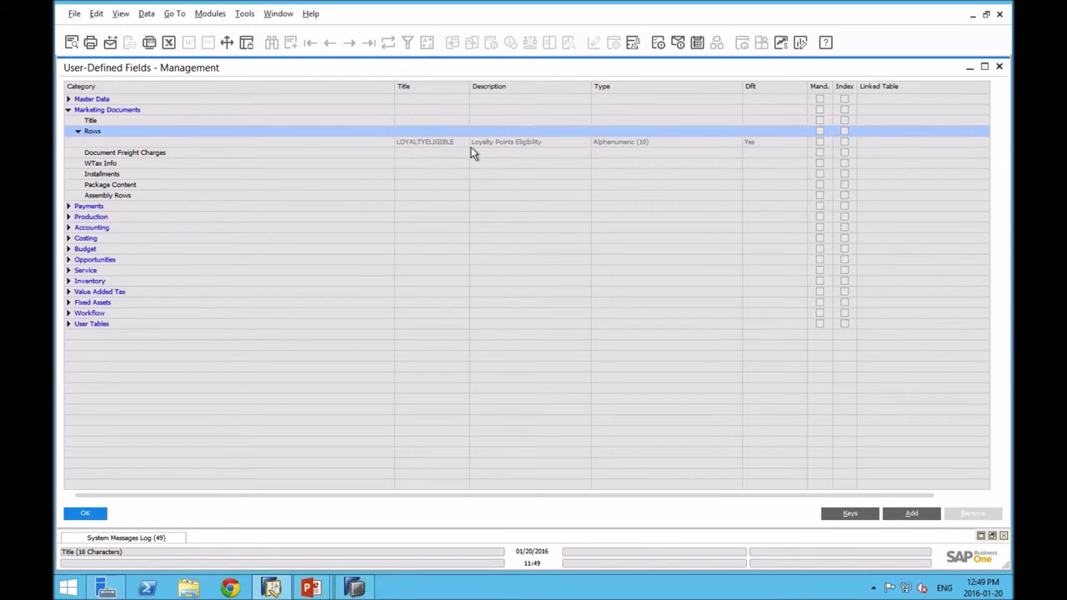
{"action": "left_click", "coordinate": [503, 144]}
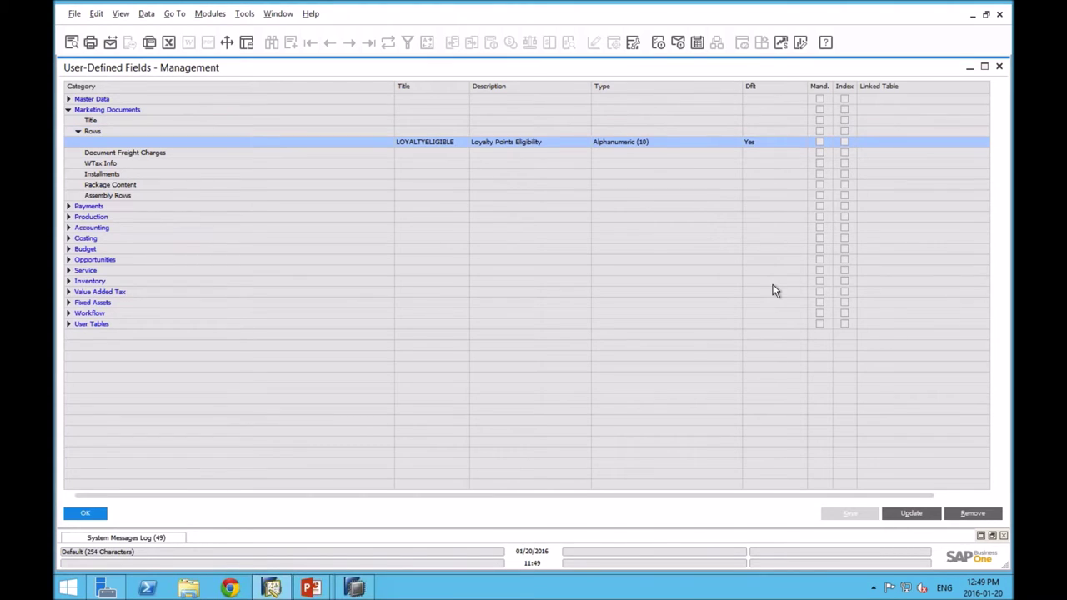
{"action": "left_click", "coordinate": [912, 513]}
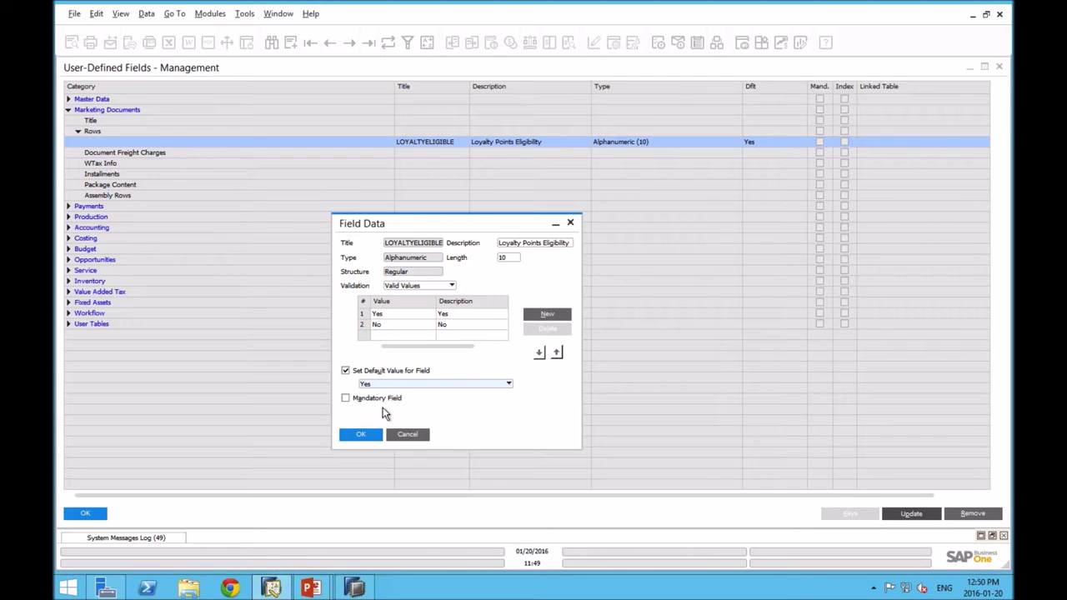
{"action": "left_click", "coordinate": [406, 436]}
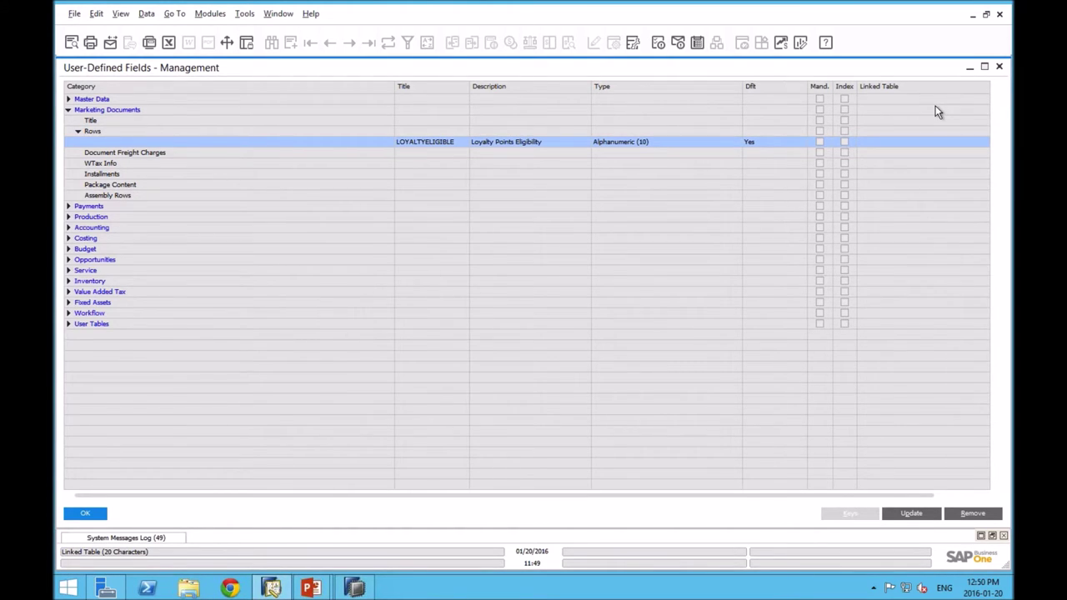
{"action": "key", "text": "alt+Tab"}
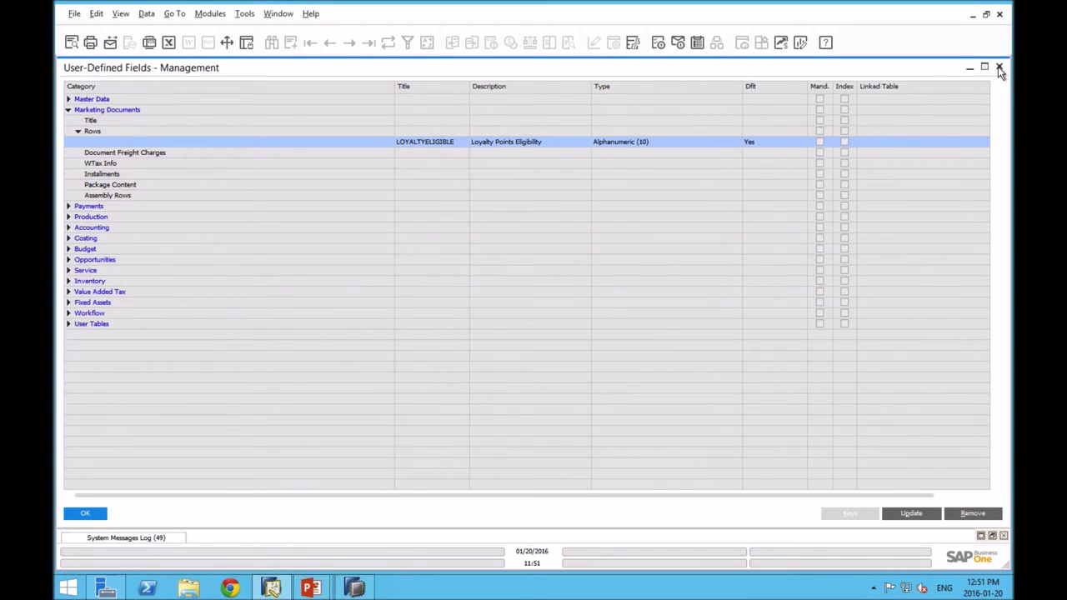
{"action": "left_click", "coordinate": [998, 66]}
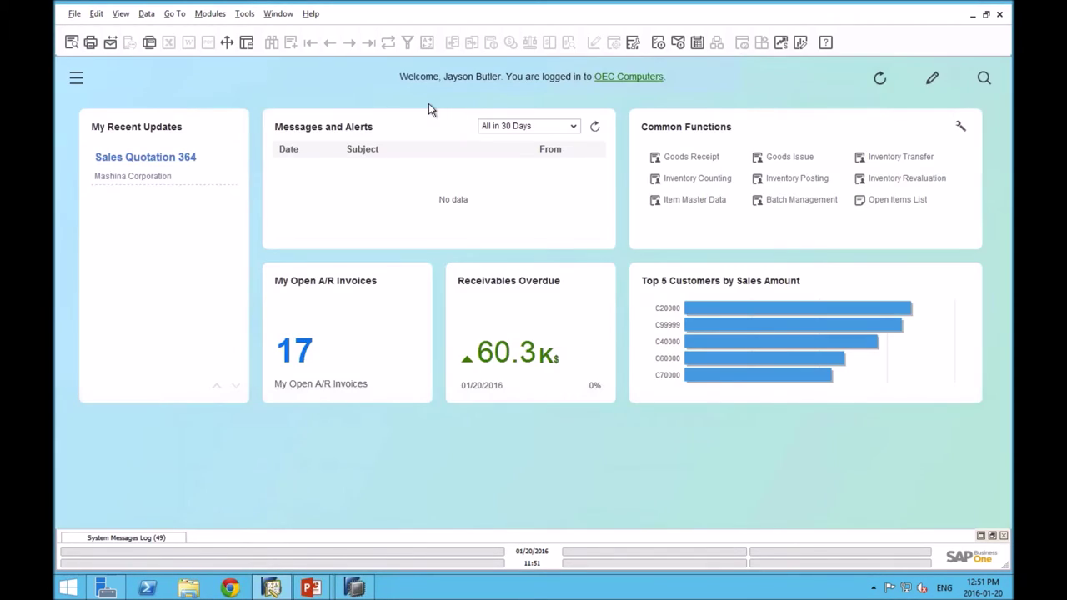
Open a blank Item Master Data form from the Inventory module
{"action": "left_click", "coordinate": [209, 13]}
{"action": "mouse_move", "coordinate": [275, 129]}
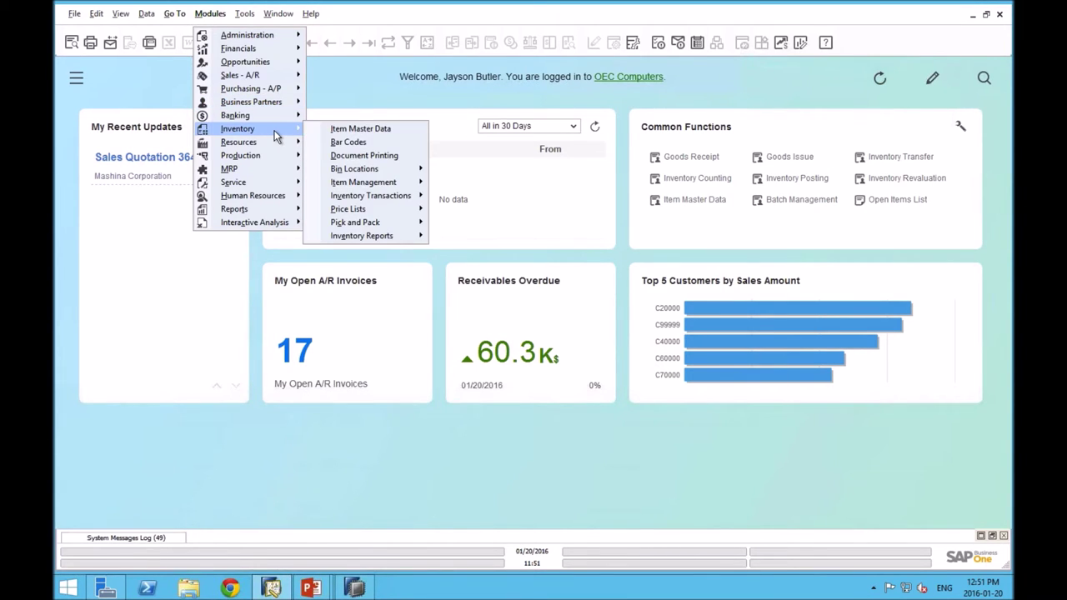
{"action": "left_click_drag", "start_coordinate": [346, 131], "coordinate": [347, 131]}
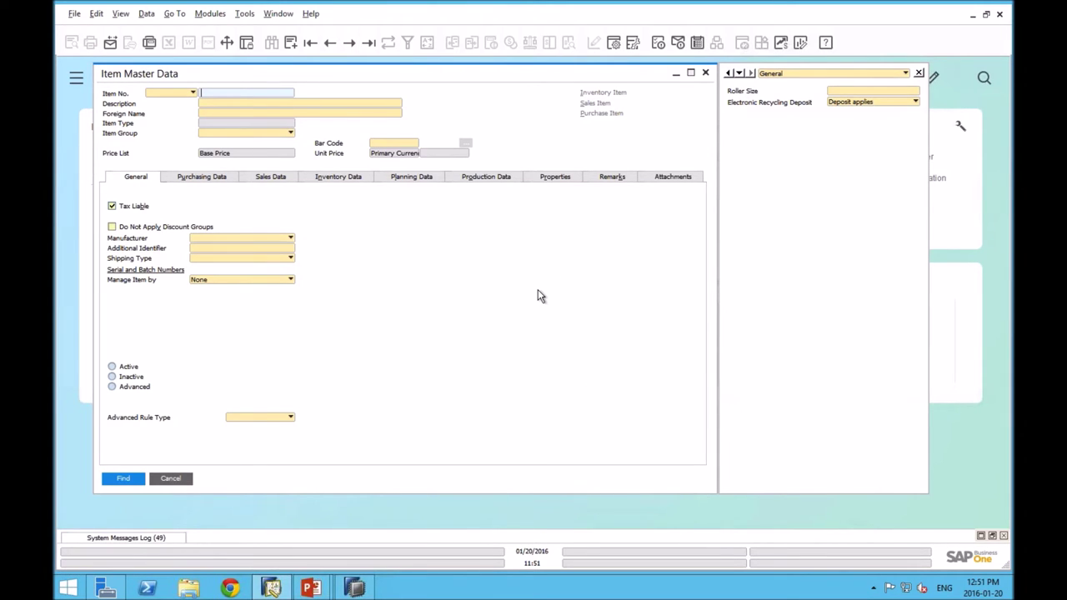
Turn on Edit Form UI and select the Electronic Recycling Deposit field for repositioning
{"action": "left_click", "coordinate": [244, 14]}
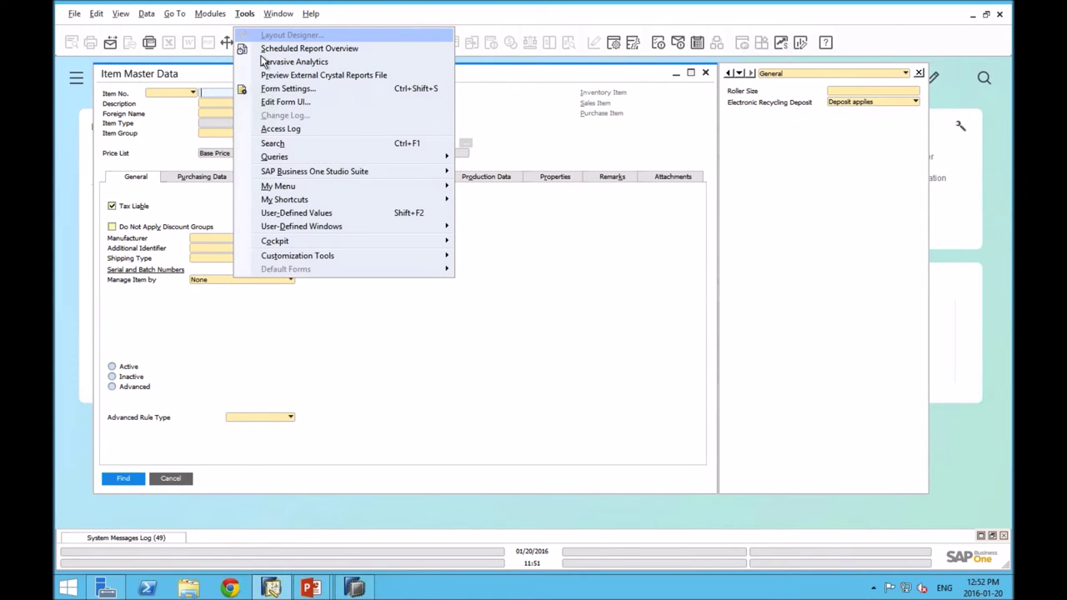
{"action": "left_click", "coordinate": [286, 102]}
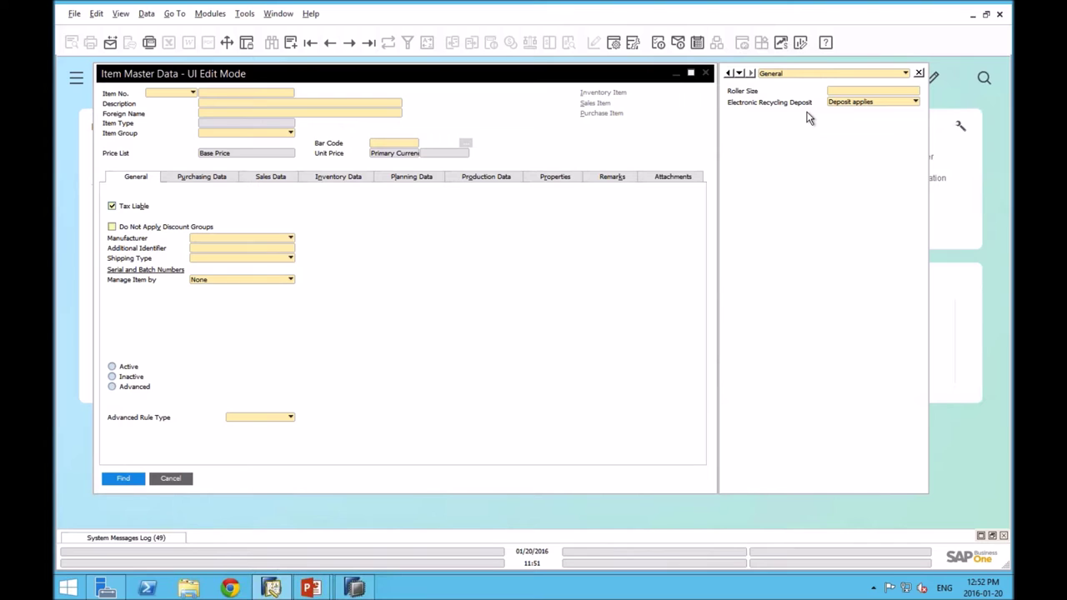
{"action": "left_click", "coordinate": [833, 105]}
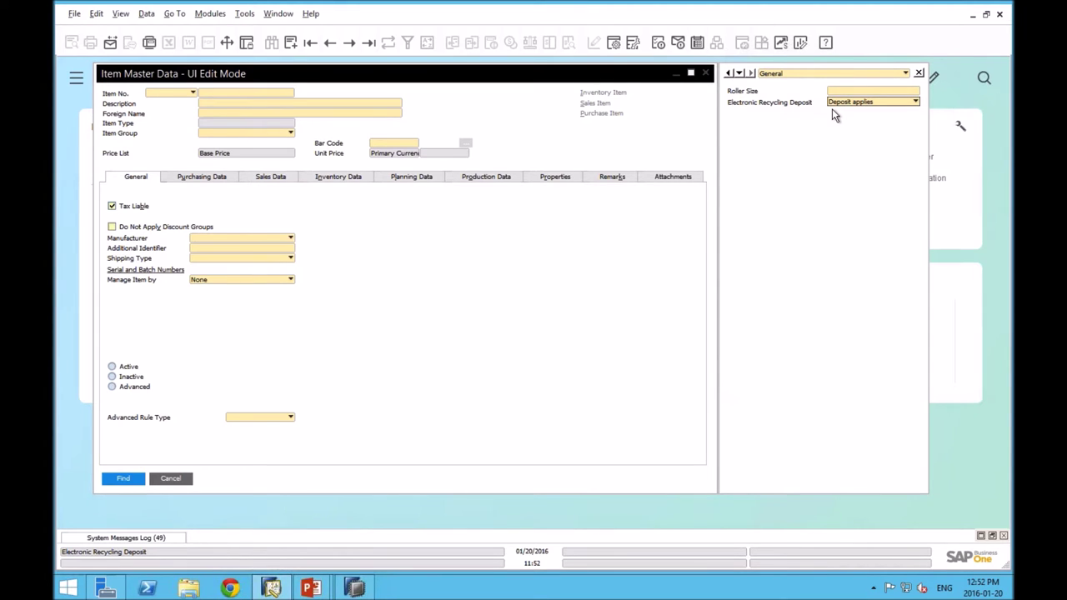
Drag the Electronic Recycling Deposit and Roller Size fields onto the General tab, then restore both to default
{"action": "left_click_drag", "start_coordinate": [832, 109], "coordinate": [555, 246]}
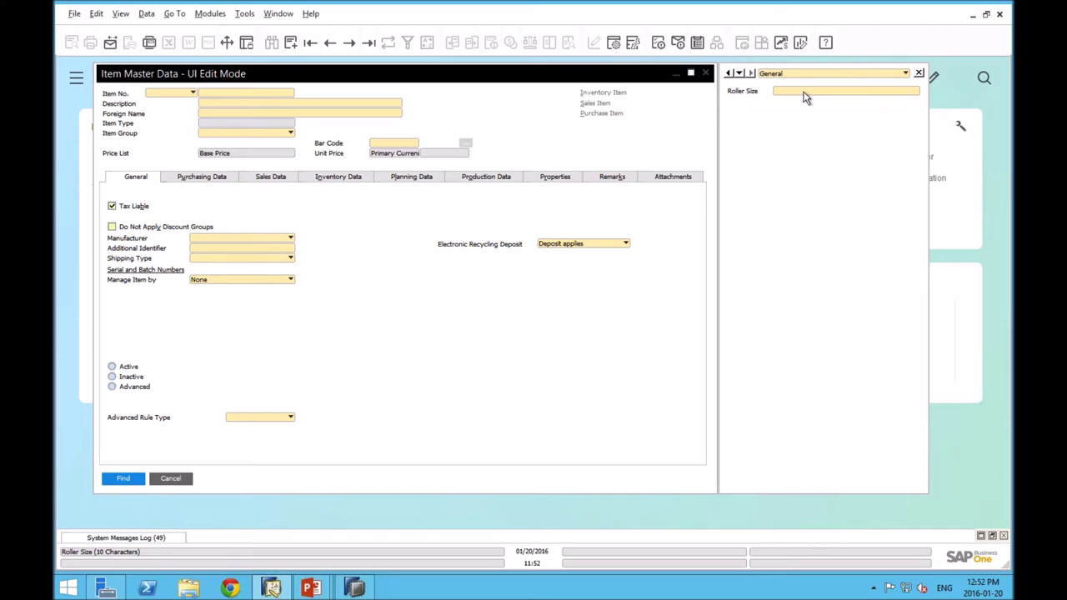
{"action": "left_click_drag", "start_coordinate": [805, 97], "coordinate": [544, 279]}
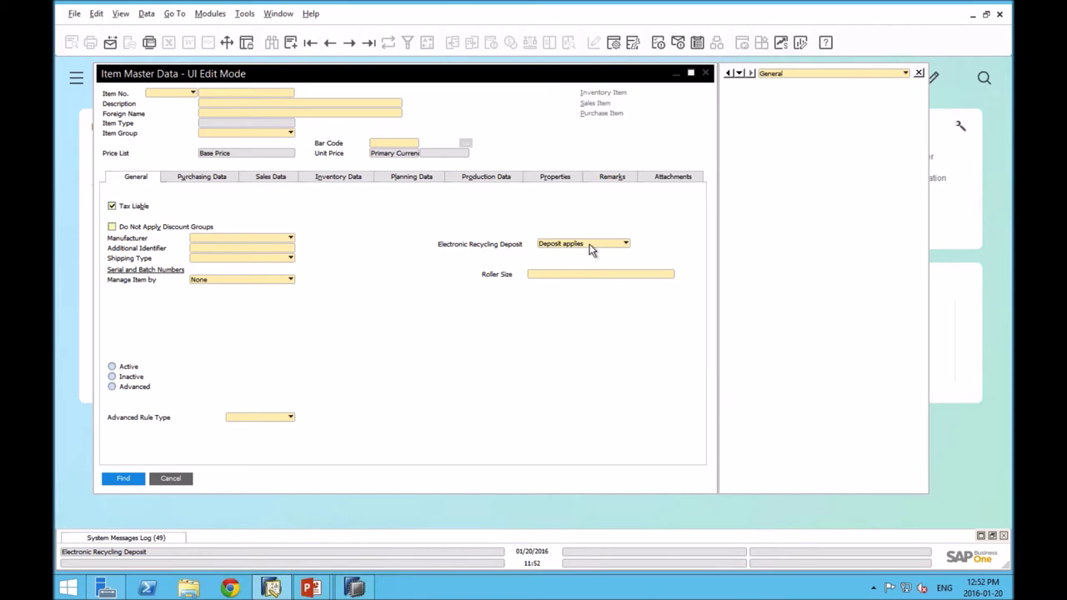
{"action": "right_click", "coordinate": [582, 247]}
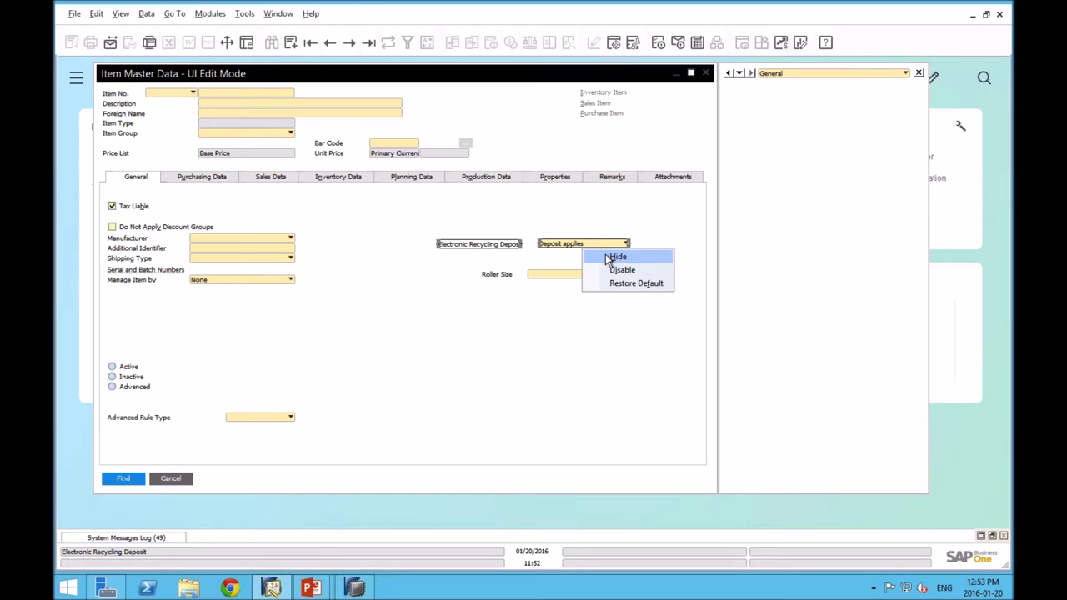
{"action": "left_click", "coordinate": [620, 281]}
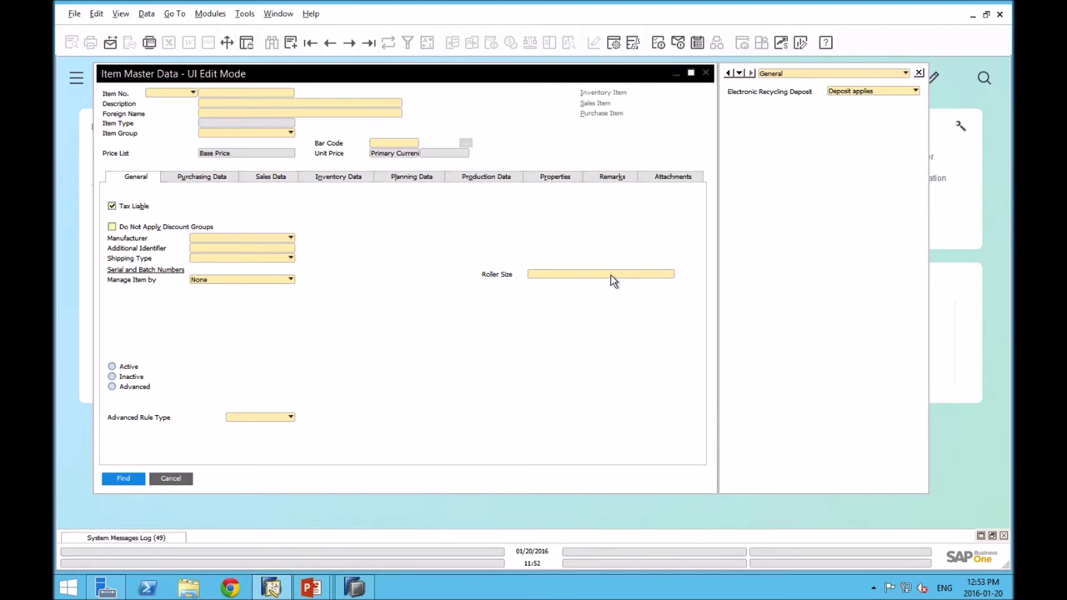
{"action": "right_click", "coordinate": [611, 280]}
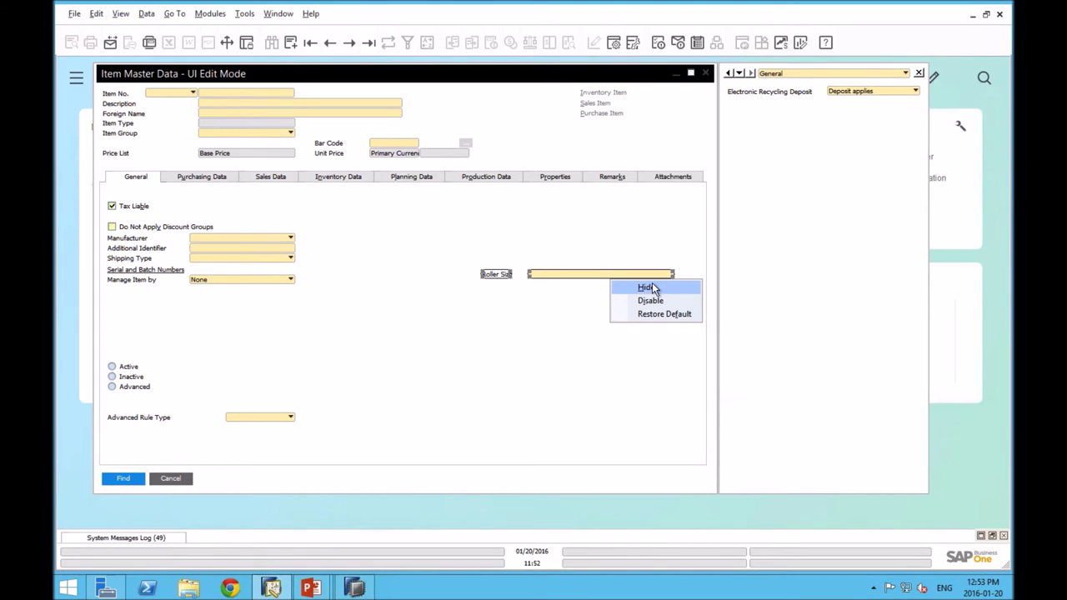
{"action": "left_click", "coordinate": [650, 313]}
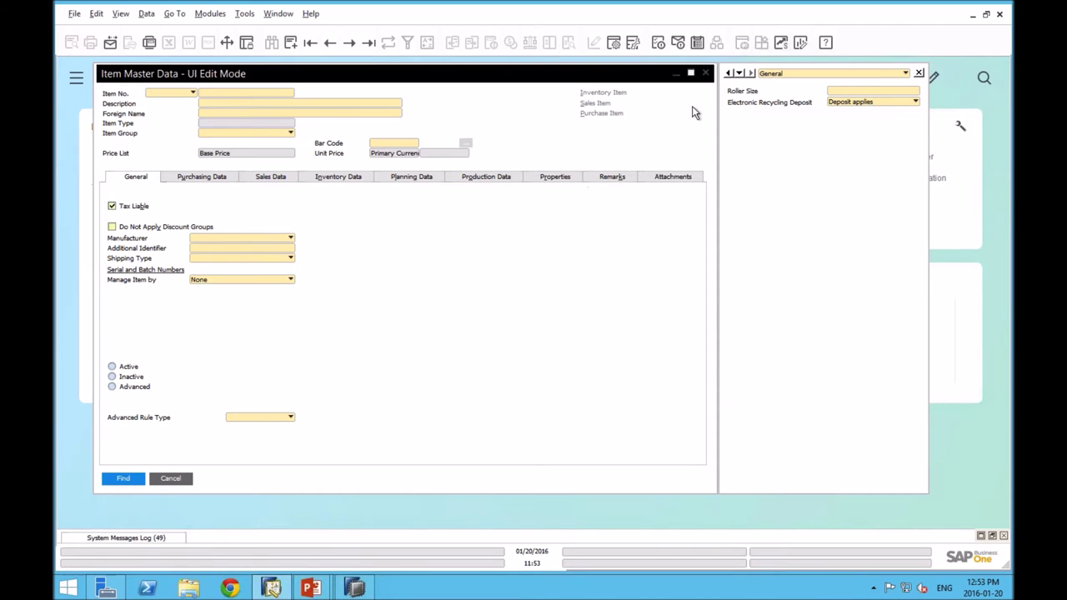
Close the Item Master Data form without saving the layout changes
{"action": "left_click", "coordinate": [706, 75]}
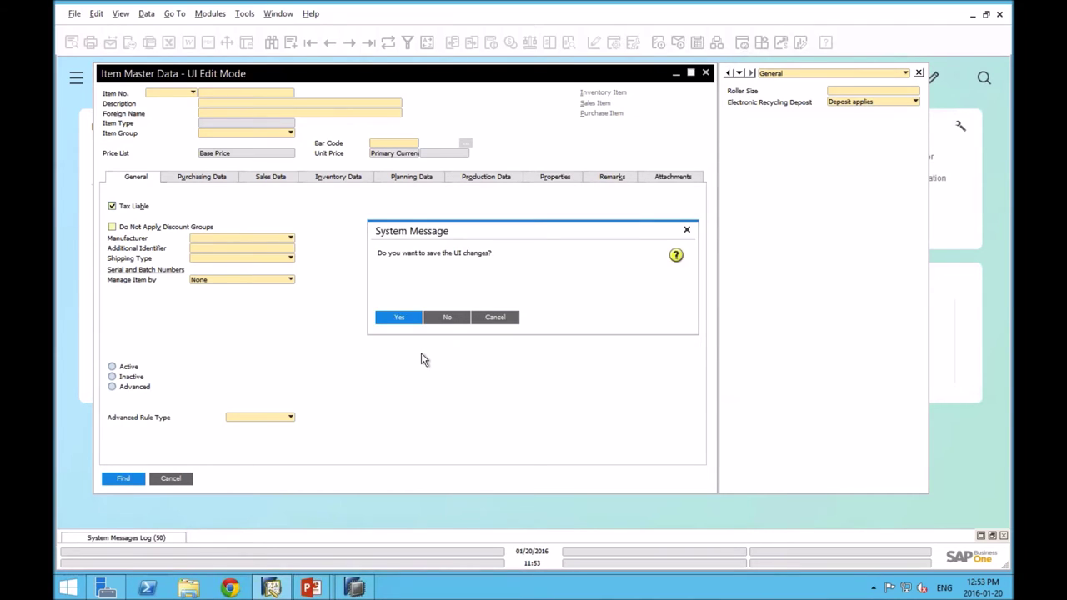
{"action": "left_click", "coordinate": [447, 316]}
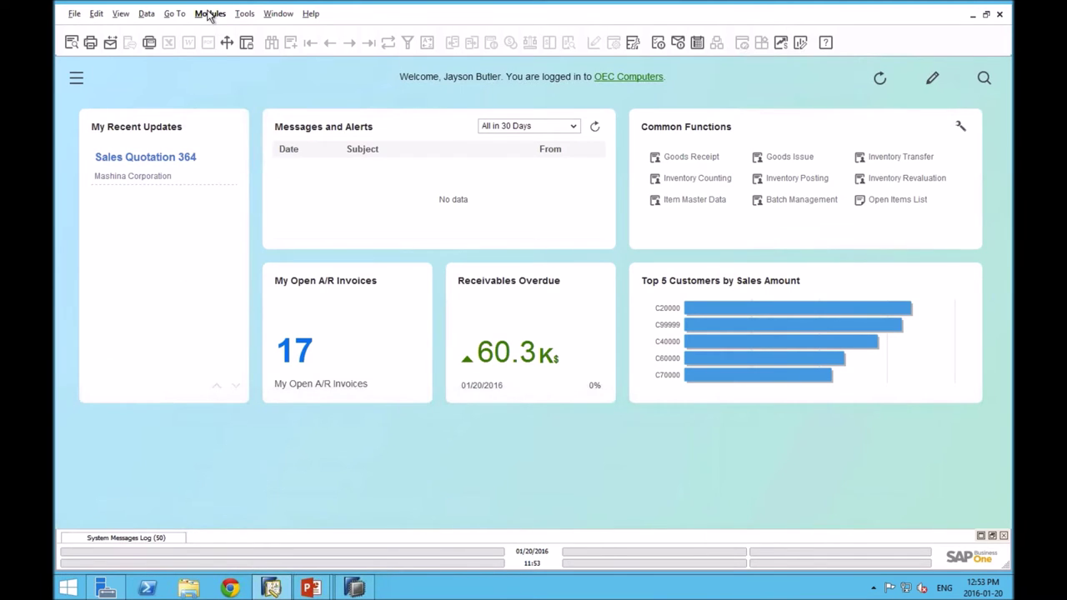
{"action": "left_click", "coordinate": [210, 13]}
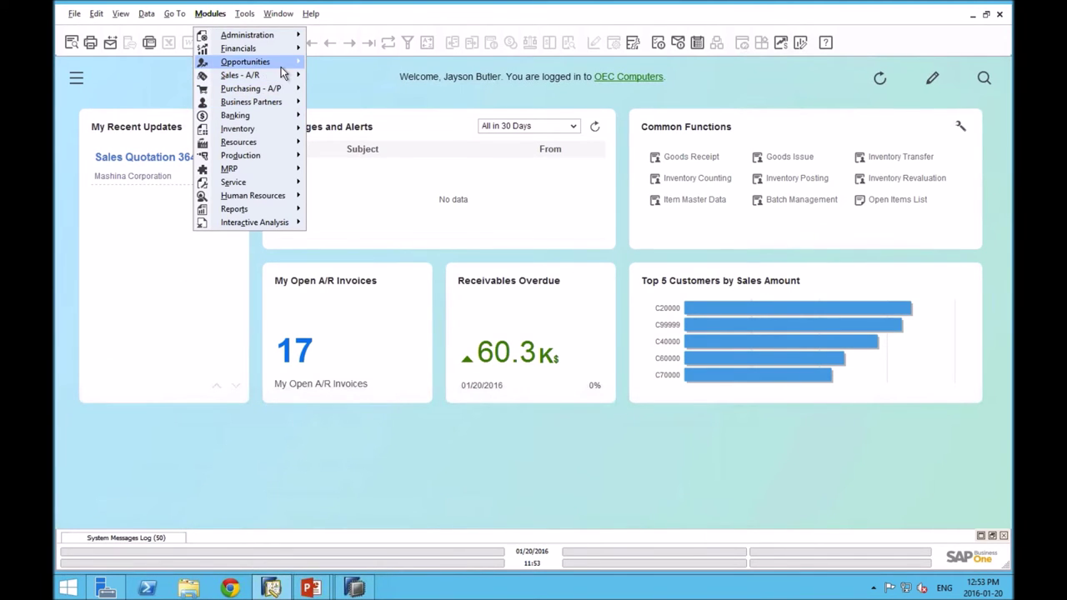
Open the sales quotation form and load the last record, quotation 364
{"action": "mouse_move", "coordinate": [288, 76]}
{"action": "left_click", "coordinate": [374, 89]}
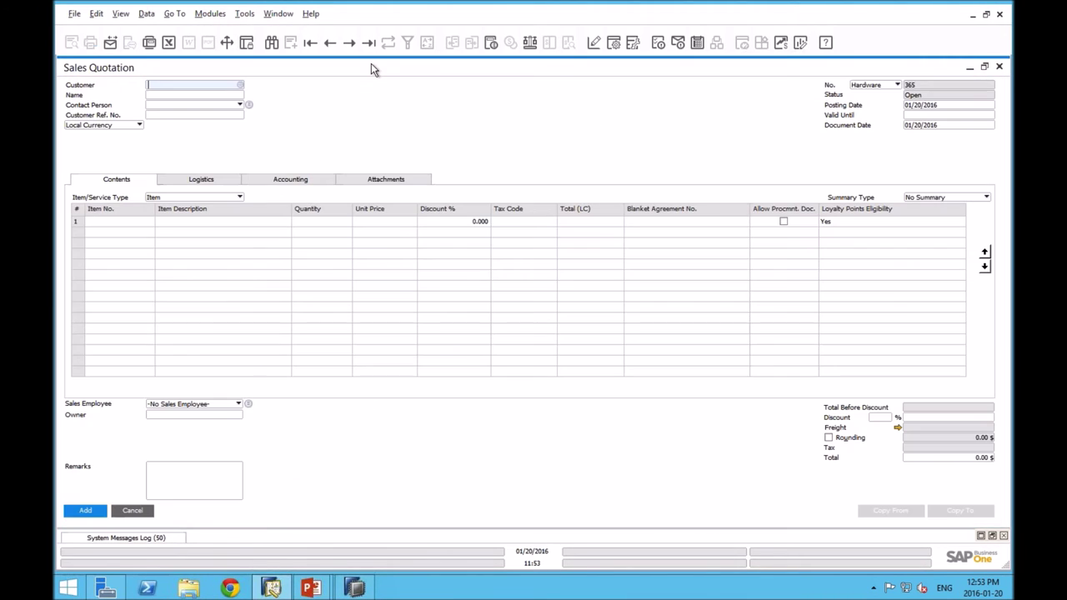
{"action": "left_click", "coordinate": [369, 43]}
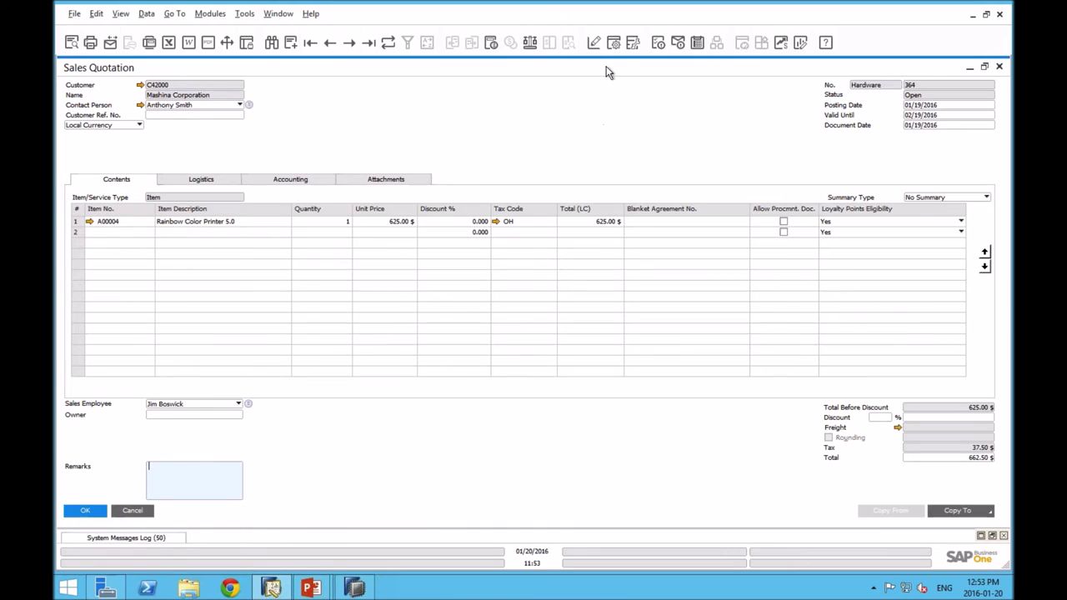
In Table Format settings, move Loyalty Points Eligibility to the top of the row columns and confirm
{"action": "left_click", "coordinate": [614, 43]}
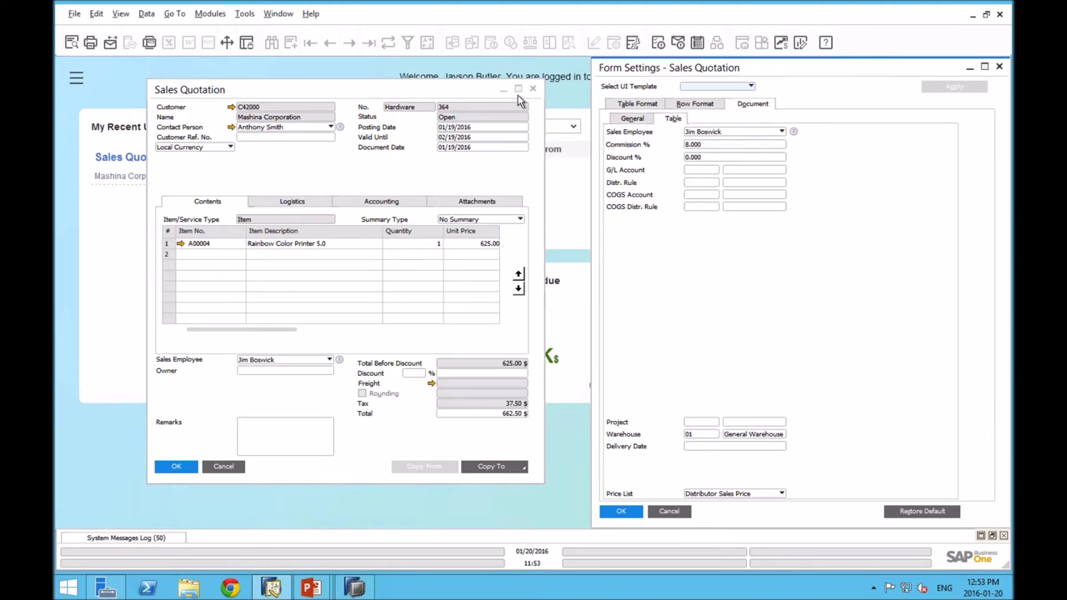
{"action": "left_click", "coordinate": [635, 106]}
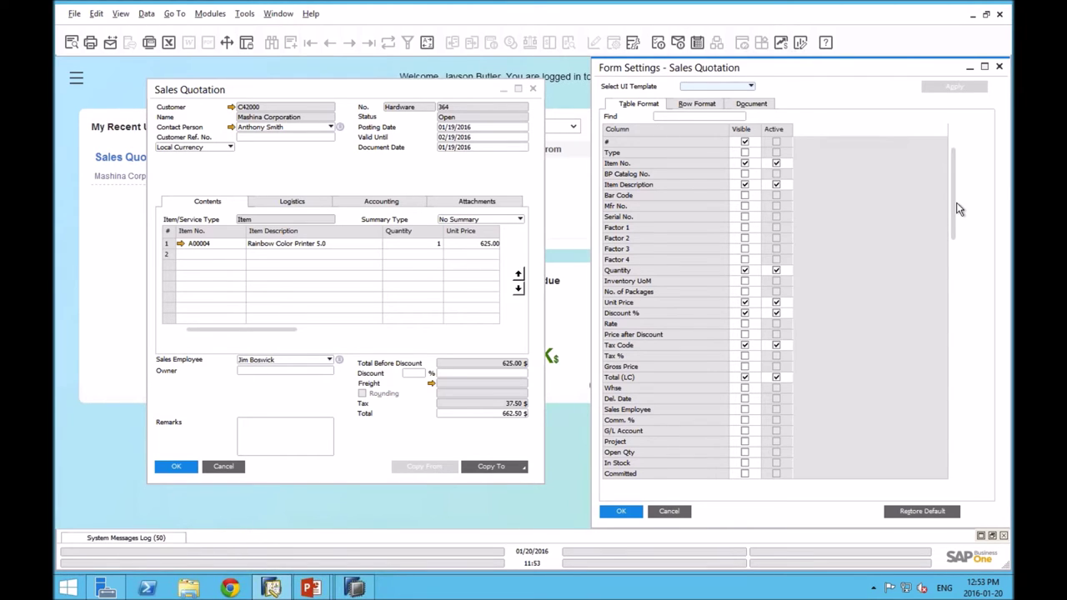
{"action": "scroll", "coordinate": [953, 211], "scroll_direction": "down", "scroll_amount": 7}
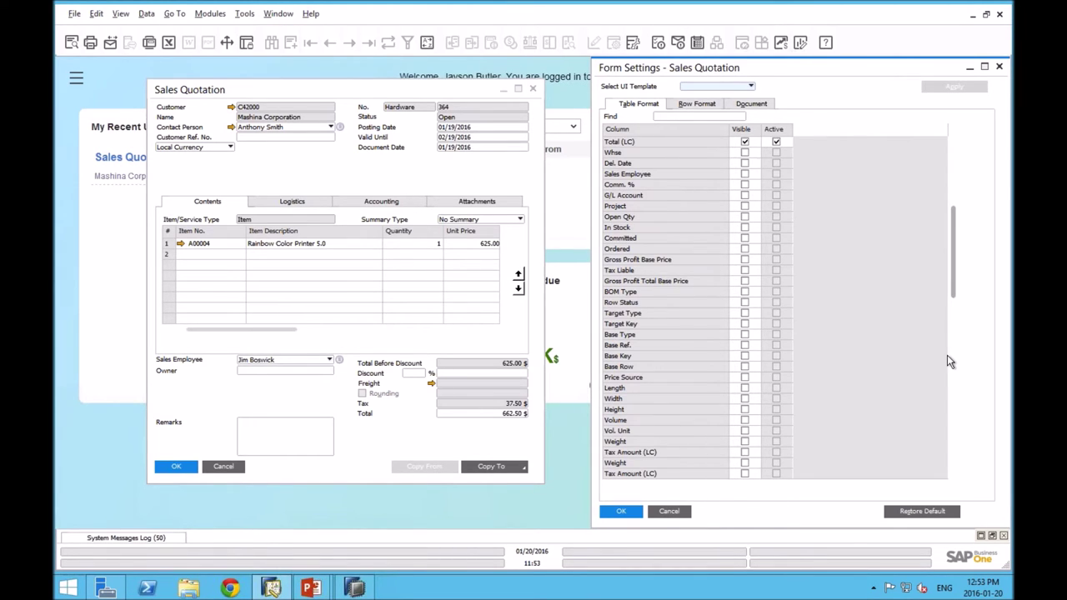
{"action": "scroll", "coordinate": [948, 392], "scroll_direction": "down", "scroll_amount": 20}
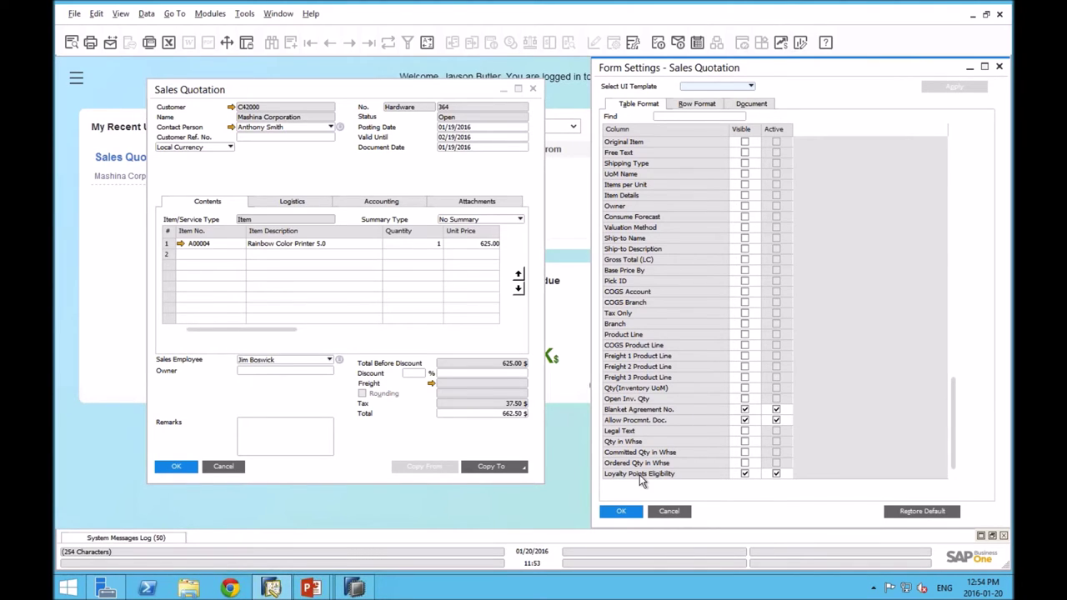
{"action": "left_click_drag", "start_coordinate": [639, 475], "coordinate": [645, 426]}
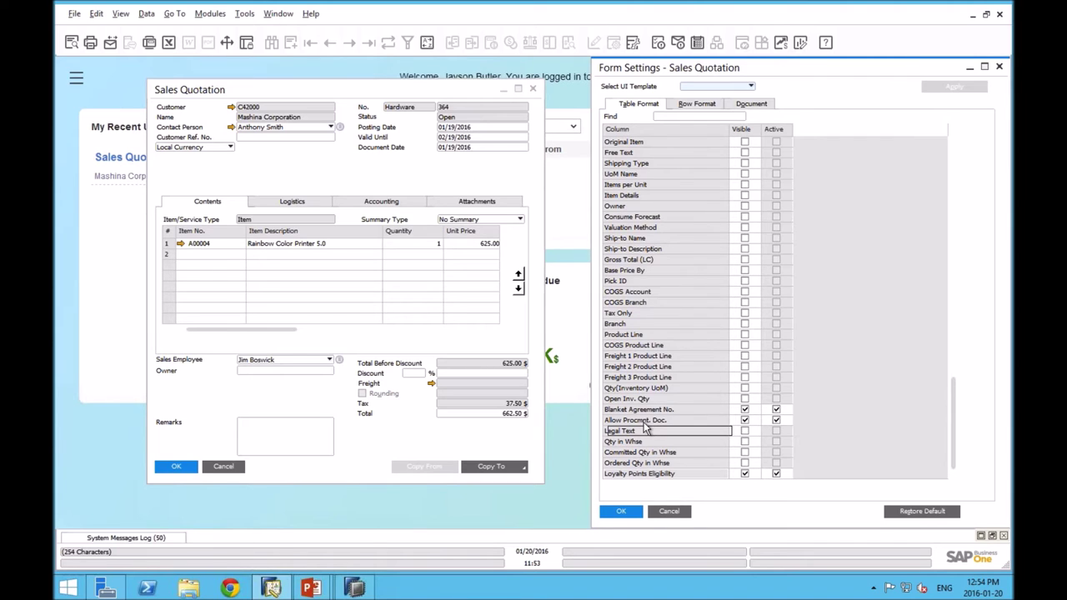
{"action": "left_click_drag", "start_coordinate": [646, 428], "coordinate": [646, 136]}
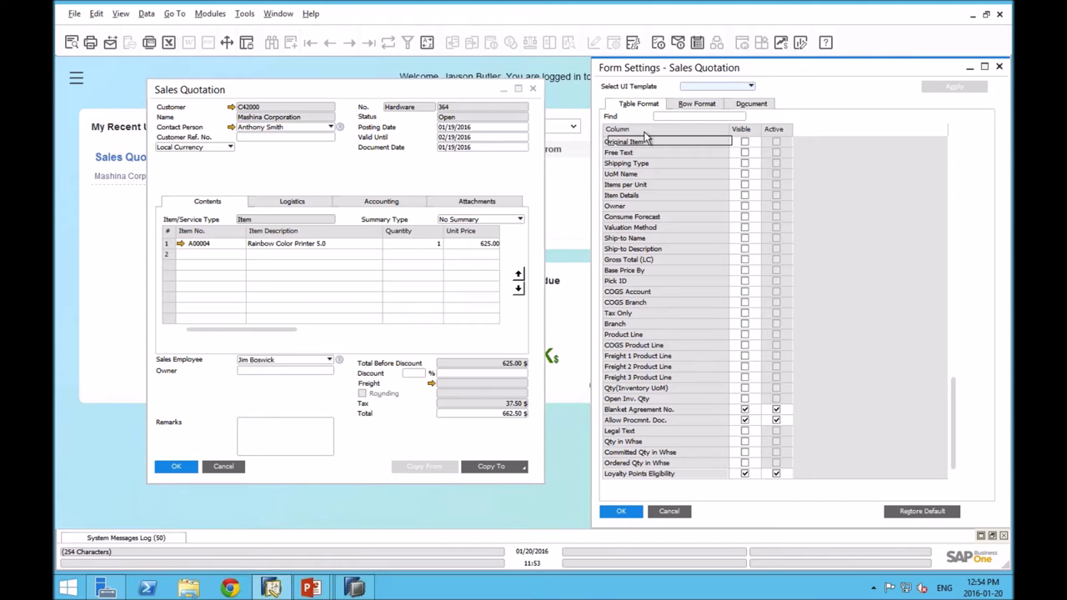
{"action": "scroll", "coordinate": [648, 137], "scroll_direction": "up", "scroll_amount": 10}
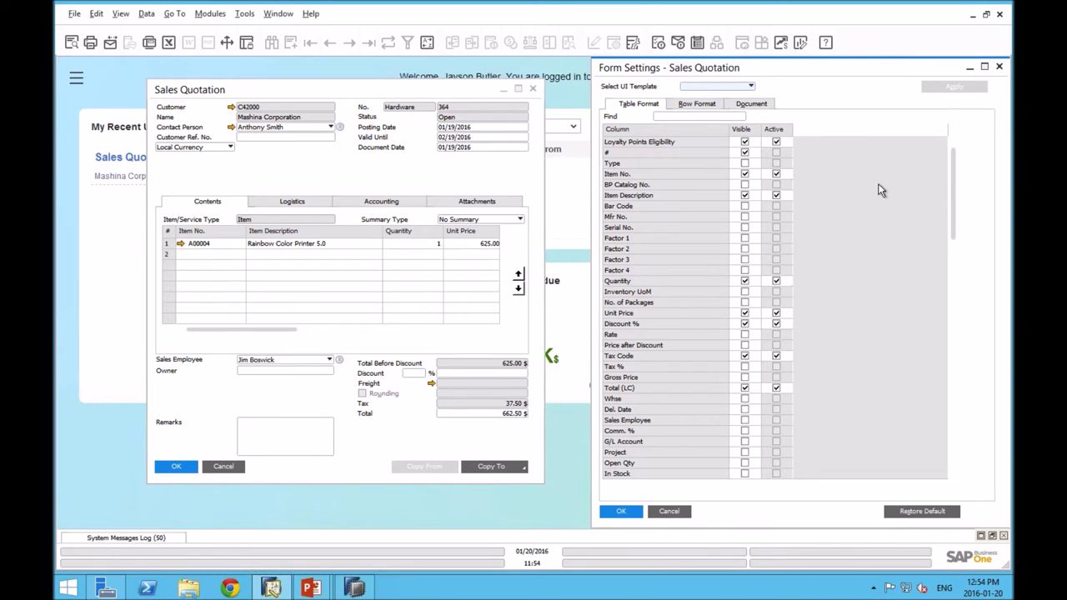
{"action": "left_click", "coordinate": [624, 511]}
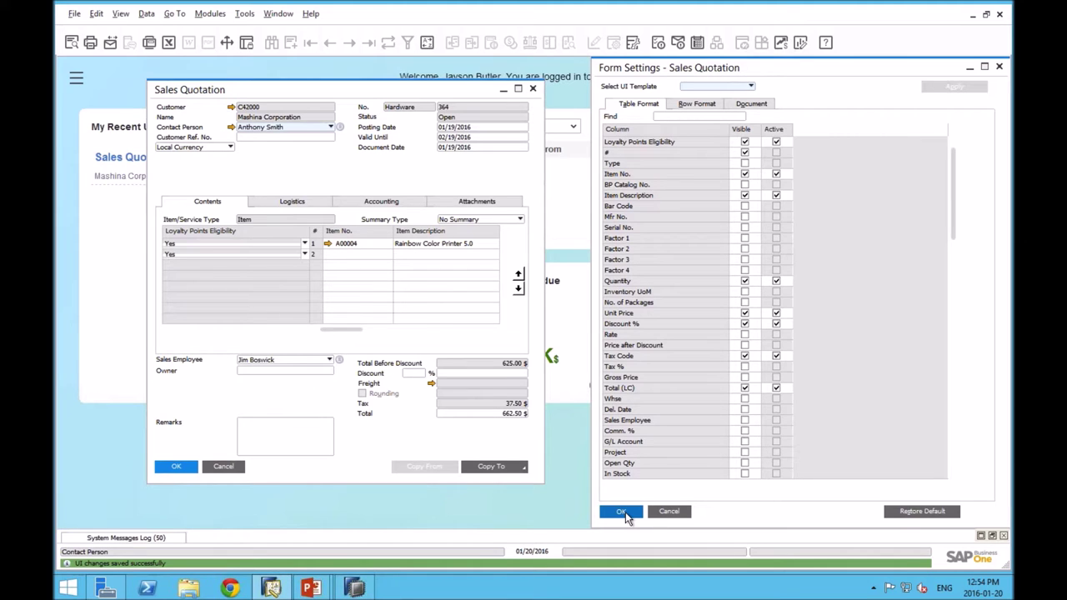
{"action": "left_click", "coordinate": [624, 511]}
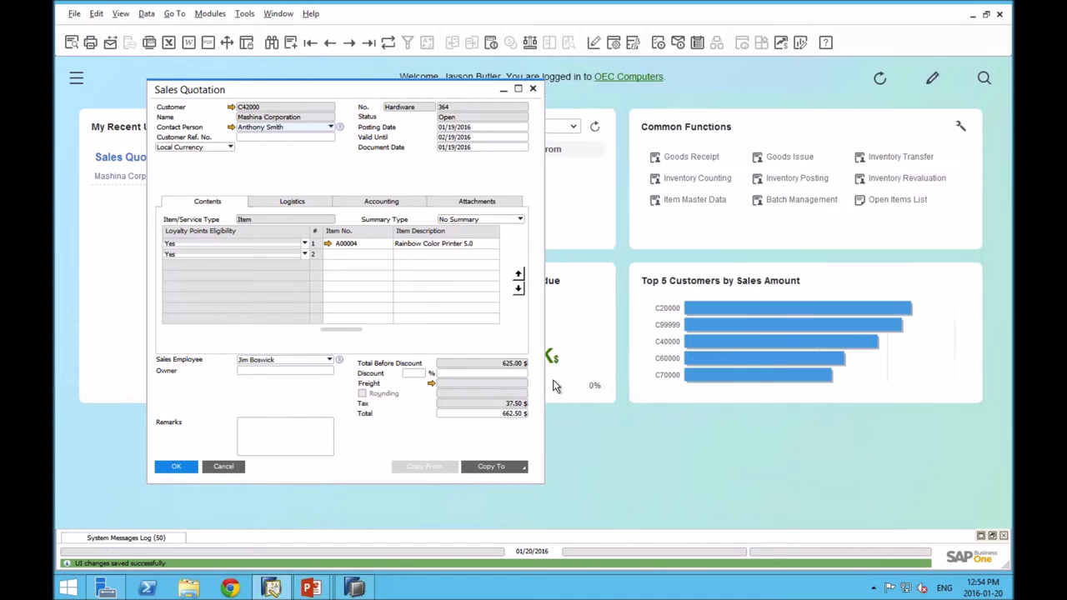
{"action": "left_click", "coordinate": [518, 89]}
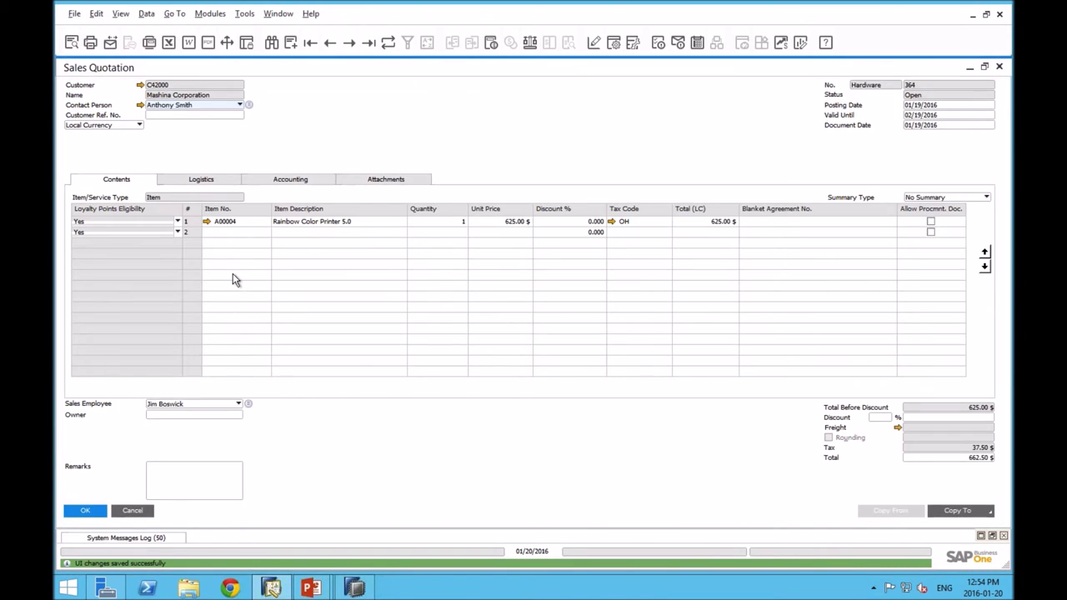
{"action": "left_click", "coordinate": [133, 510]}
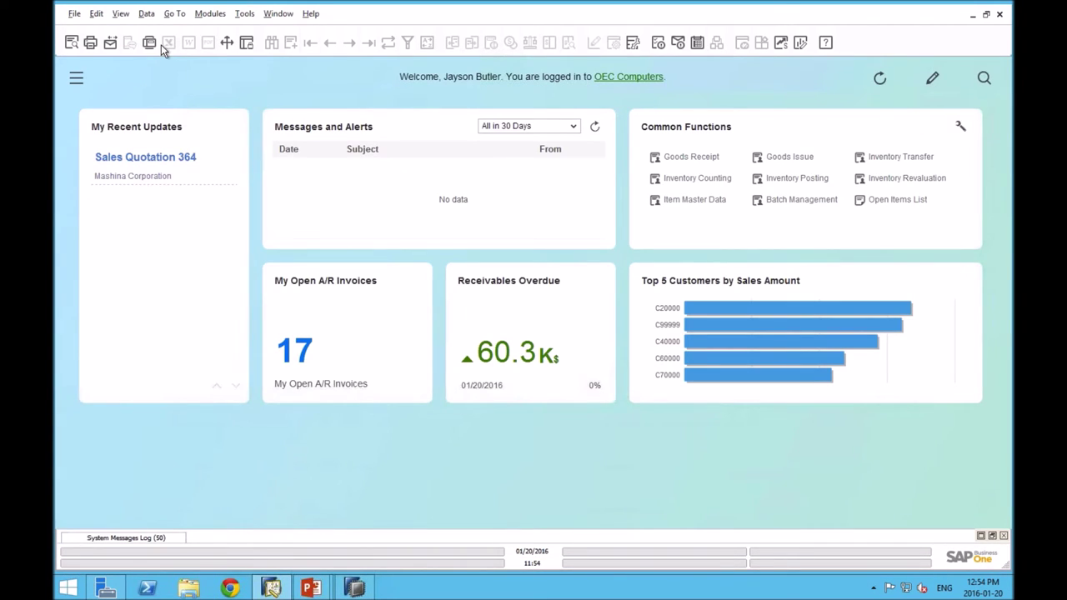
{"action": "left_click", "coordinate": [210, 13]}
{"action": "mouse_move", "coordinate": [261, 74]}
{"action": "left_click", "coordinate": [362, 88]}
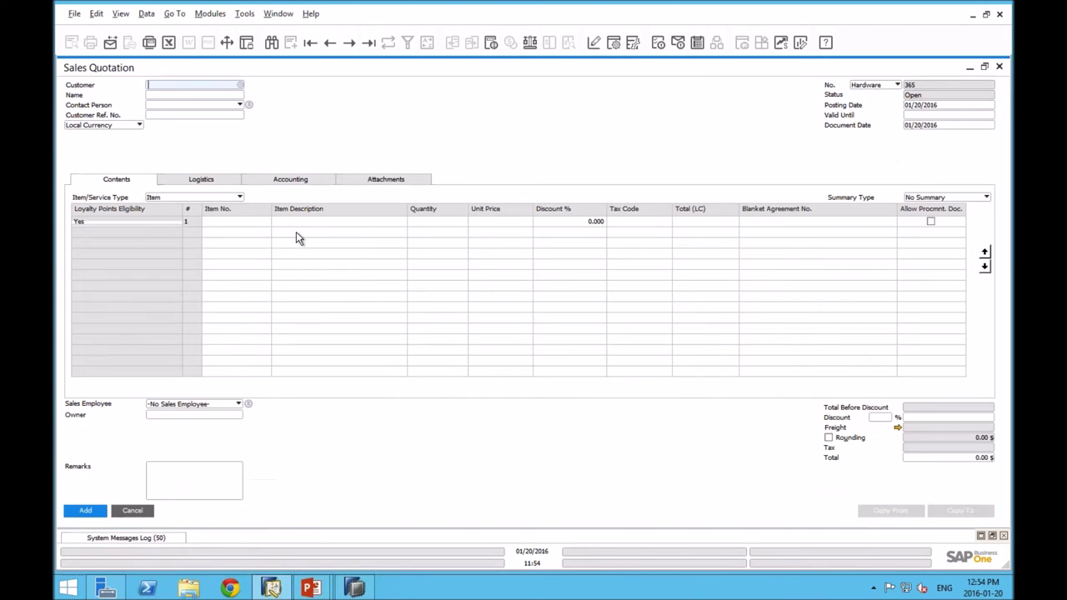
{"action": "left_click", "coordinate": [369, 43]}
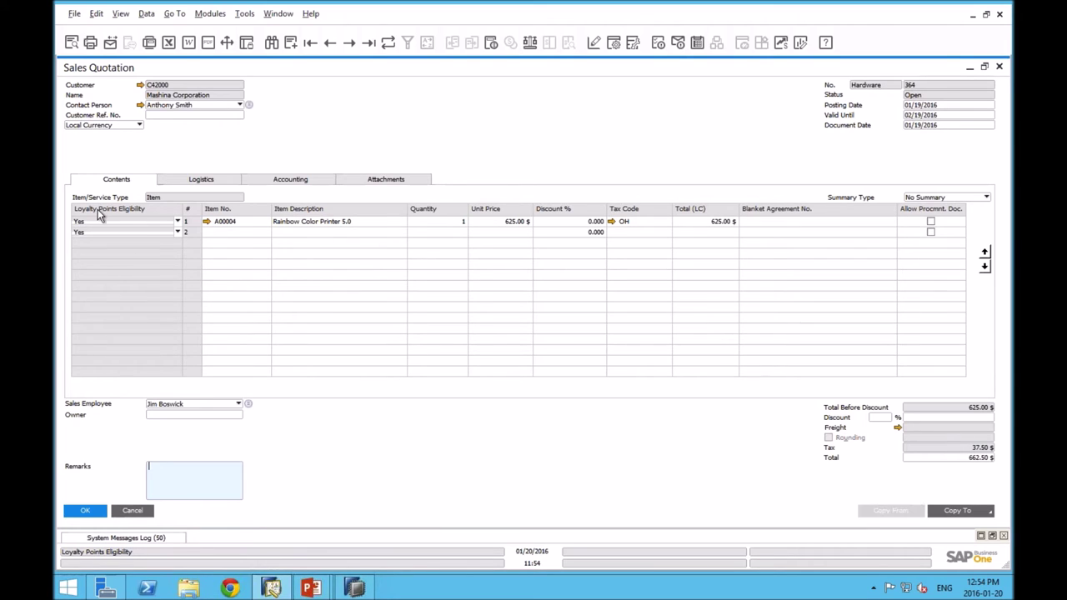
{"action": "left_click", "coordinate": [178, 223]}
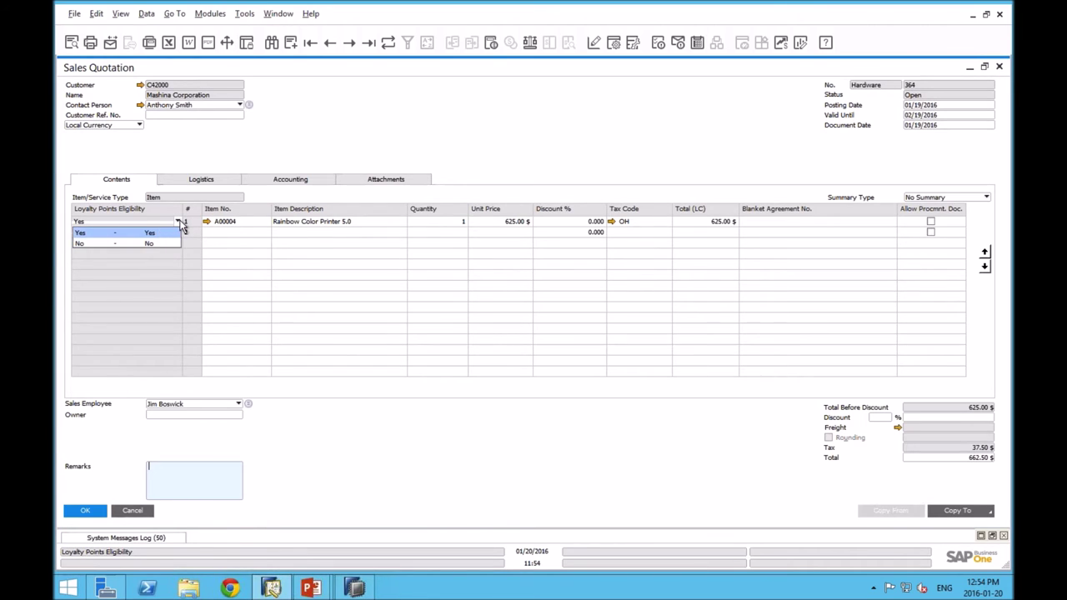
{"action": "left_click", "coordinate": [178, 221]}
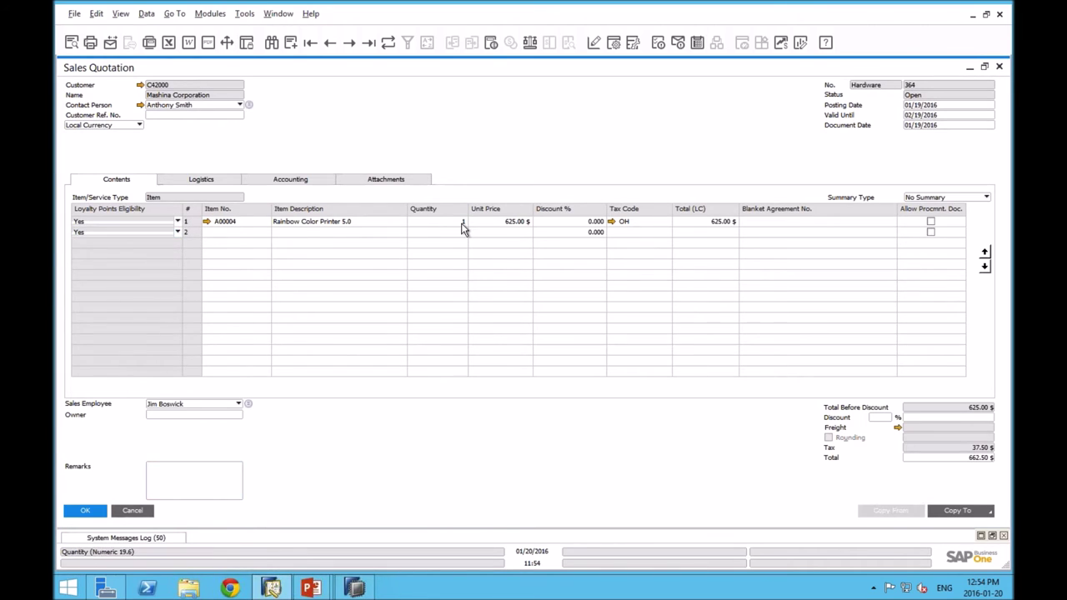
{"action": "left_click", "coordinate": [999, 68]}
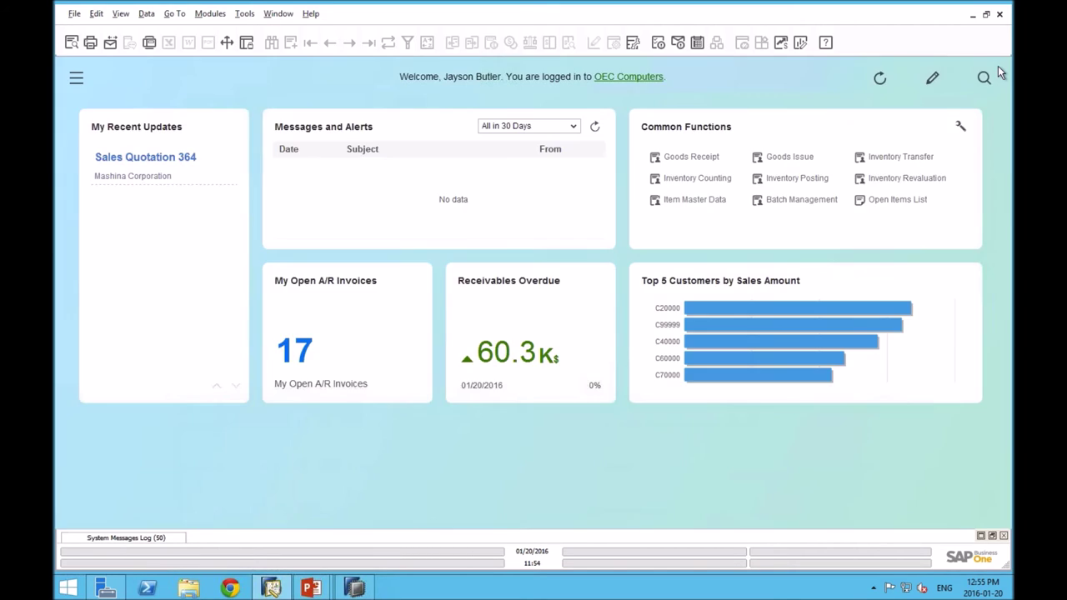
Open the Query Generator from Tools > Queries, then enlarge and reposition its window
{"action": "left_click", "coordinate": [244, 14]}
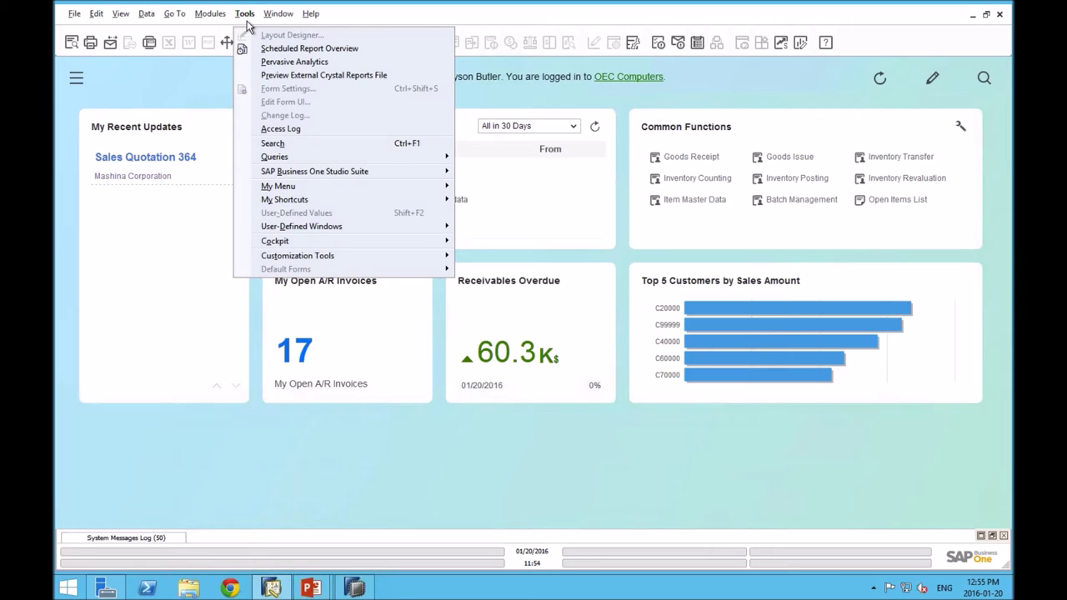
{"action": "left_click", "coordinate": [246, 23]}
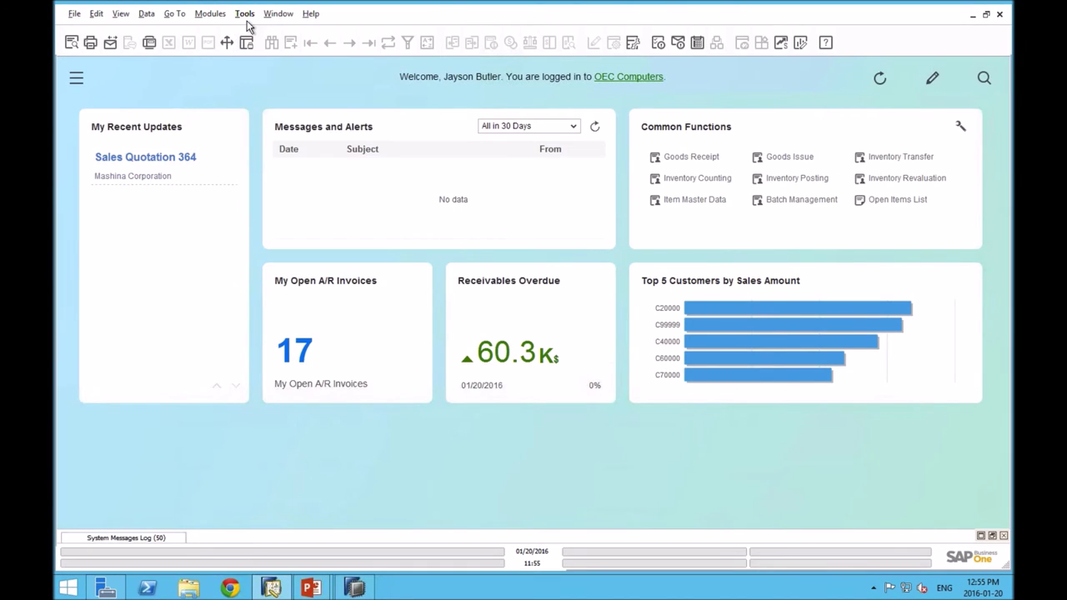
{"action": "left_click", "coordinate": [246, 22]}
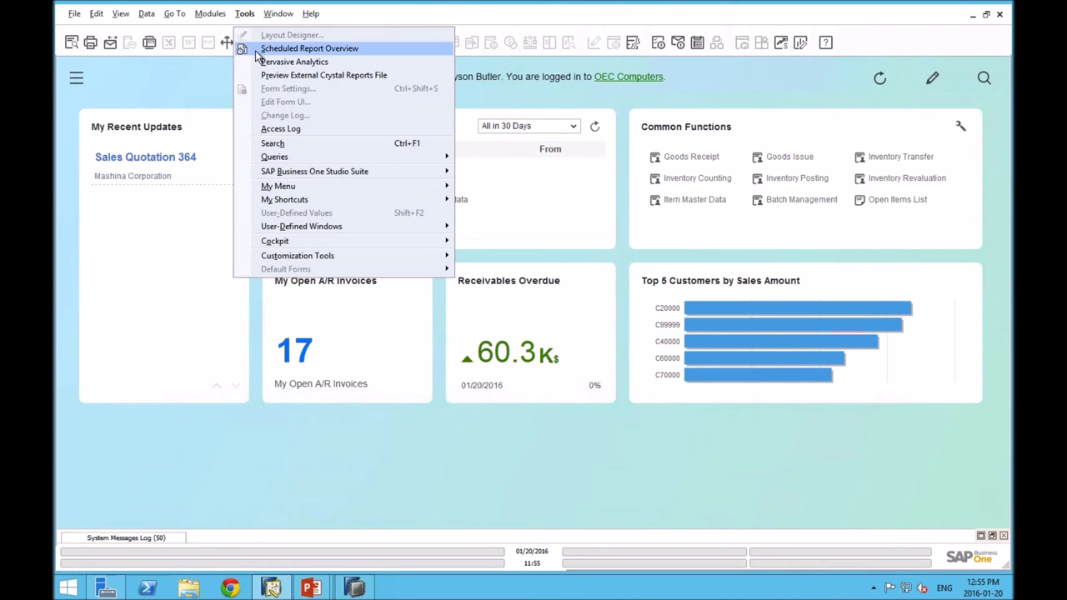
{"action": "mouse_move", "coordinate": [423, 160]}
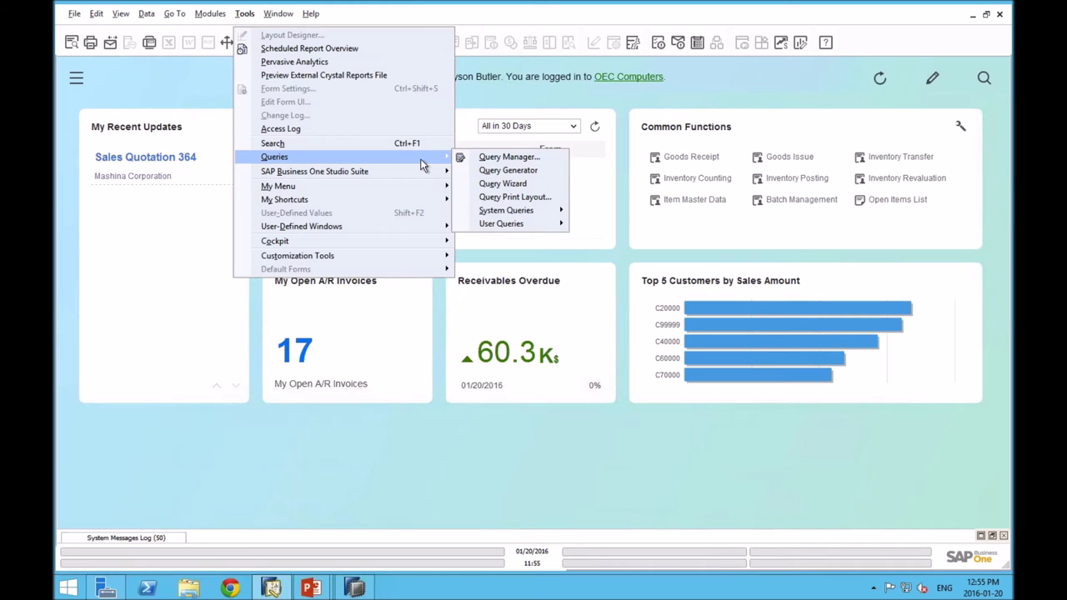
{"action": "left_click", "coordinate": [494, 172]}
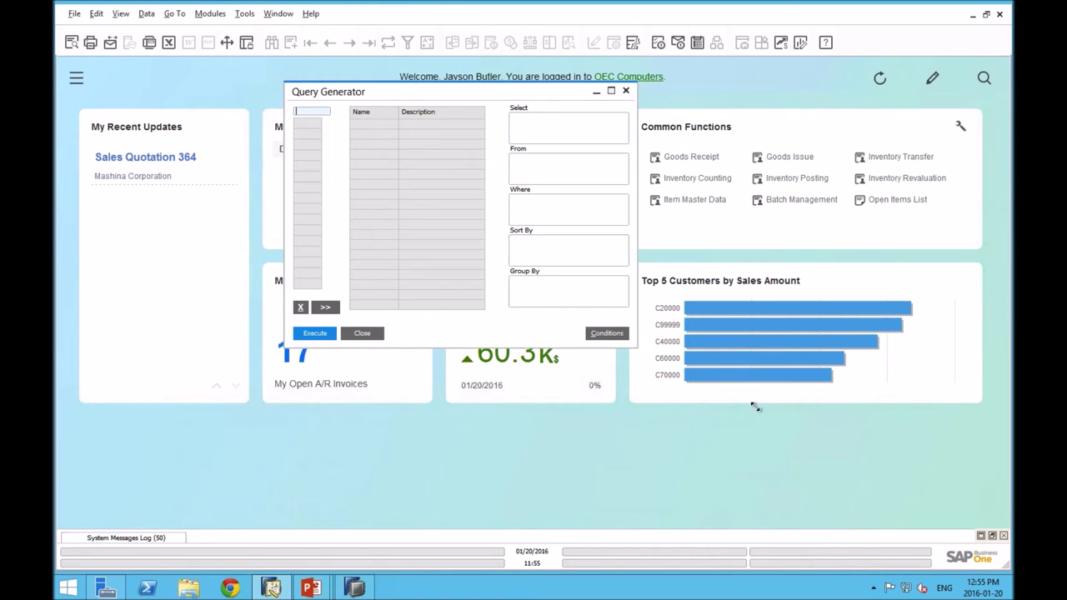
{"action": "left_click_drag", "start_coordinate": [755, 406], "coordinate": [859, 484]}
{"action": "left_click_drag", "start_coordinate": [790, 94], "coordinate": [857, 95]}
Enter the OITM table and add the U_RECYCLE and U_LUFFRS fields to the selection
{"action": "type", "text": "O"}
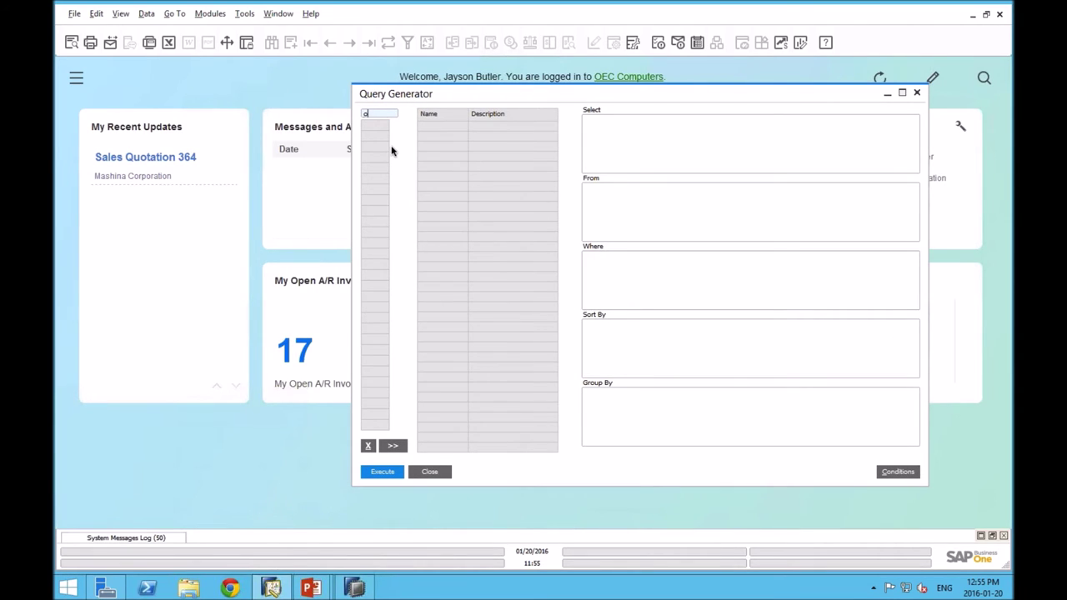
{"action": "type", "text": "itm"}
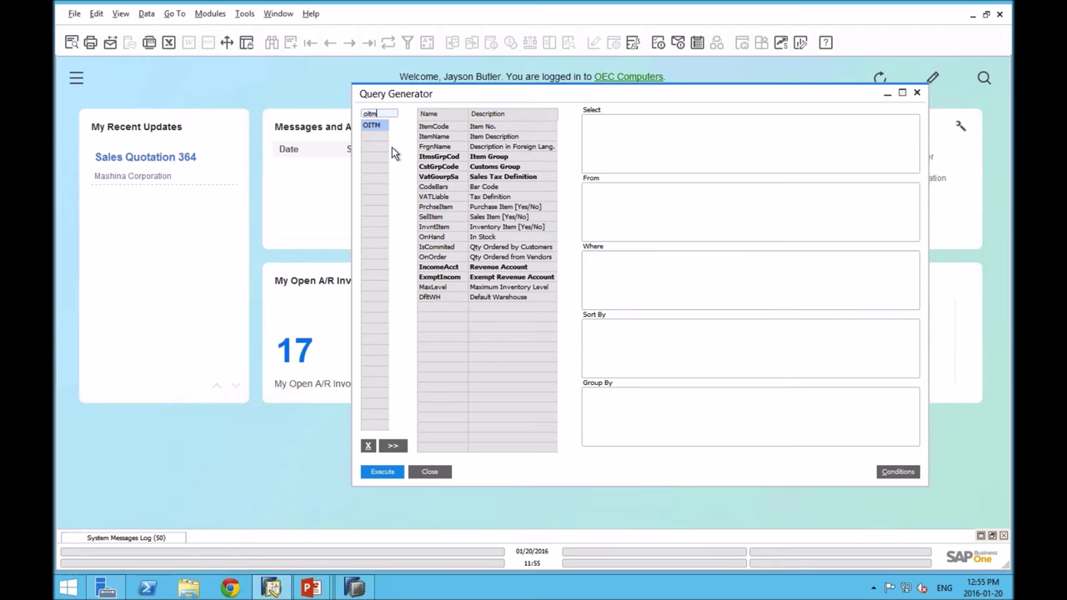
{"action": "key", "text": "Tab"}
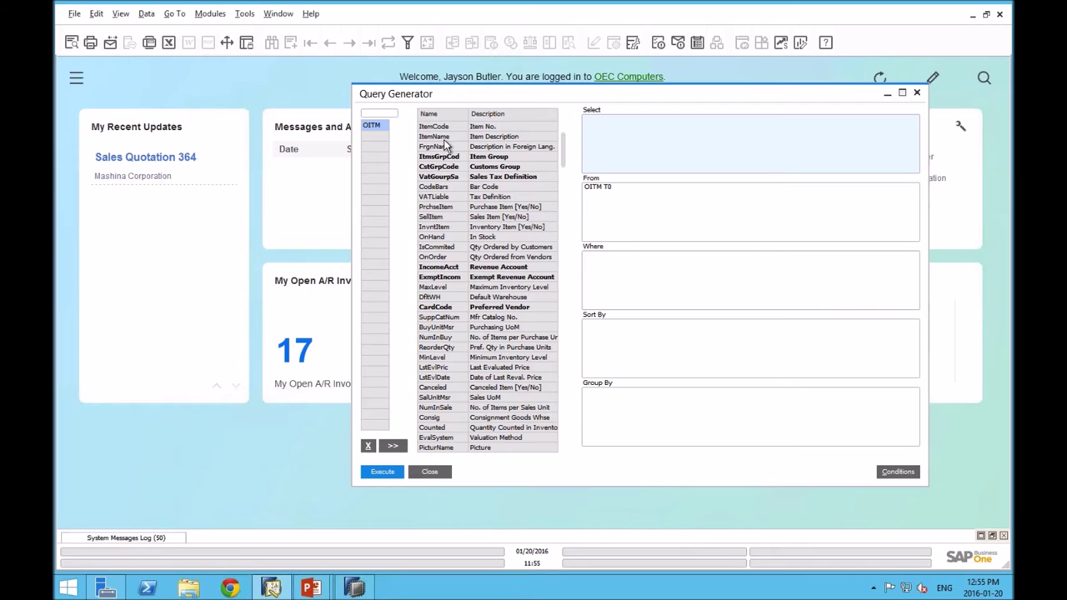
{"action": "left_click_drag", "start_coordinate": [563, 148], "coordinate": [562, 425]}
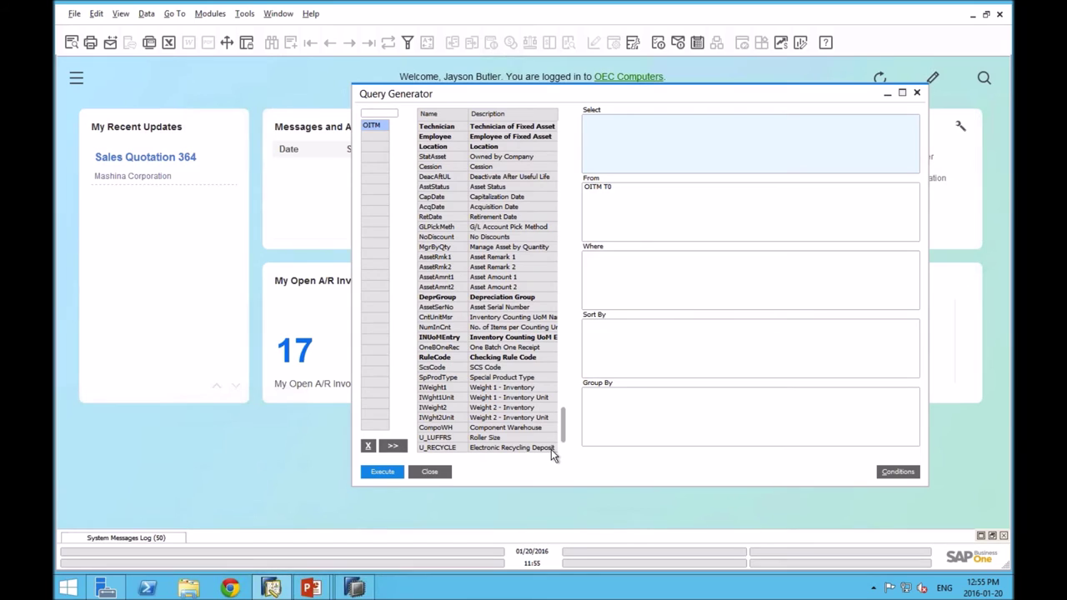
{"action": "double_click", "coordinate": [444, 450]}
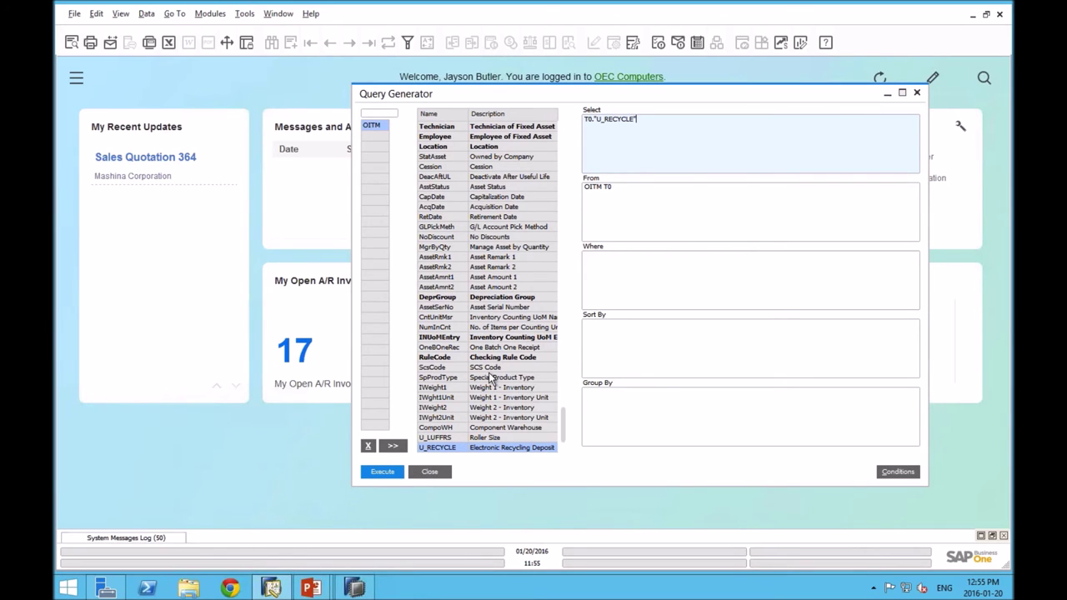
{"action": "double_click", "coordinate": [436, 438]}
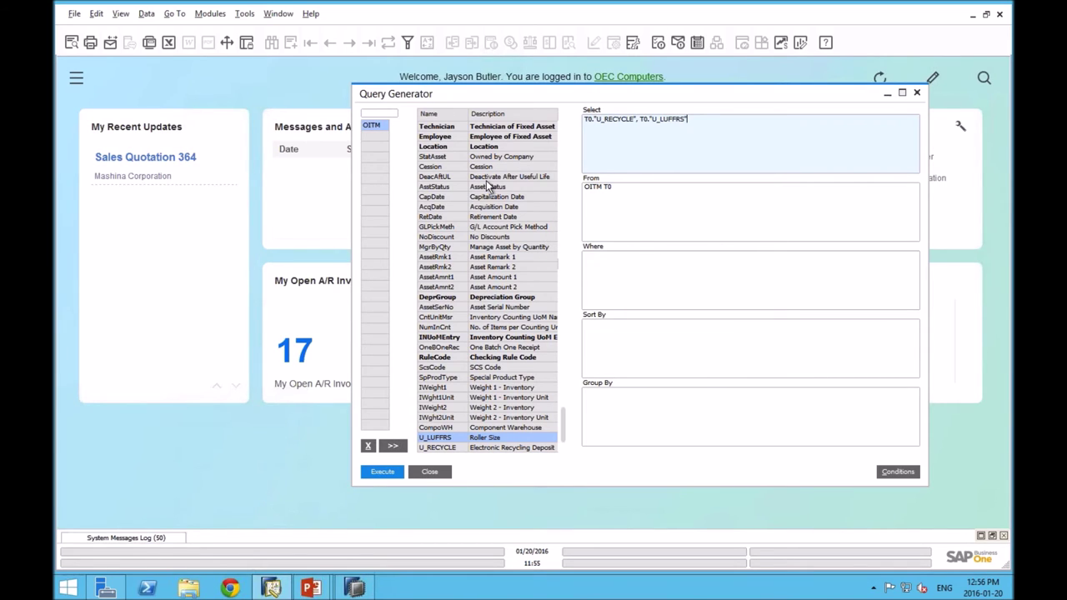
Execute the query to preview recycling deposit and roller size values, then close the preview and generator
{"action": "left_click", "coordinate": [389, 474]}
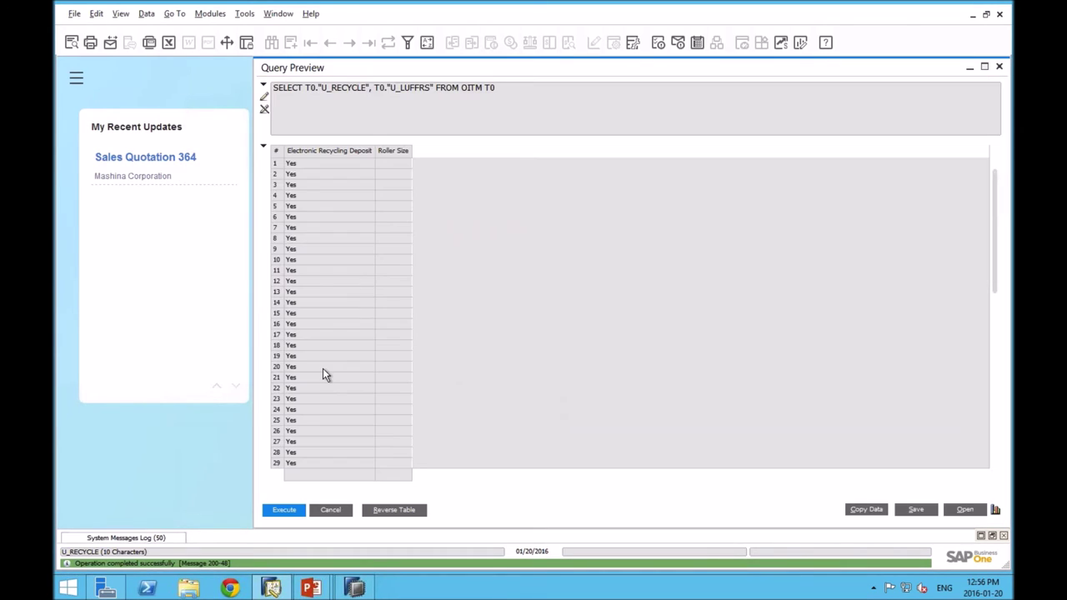
{"action": "left_click", "coordinate": [329, 512]}
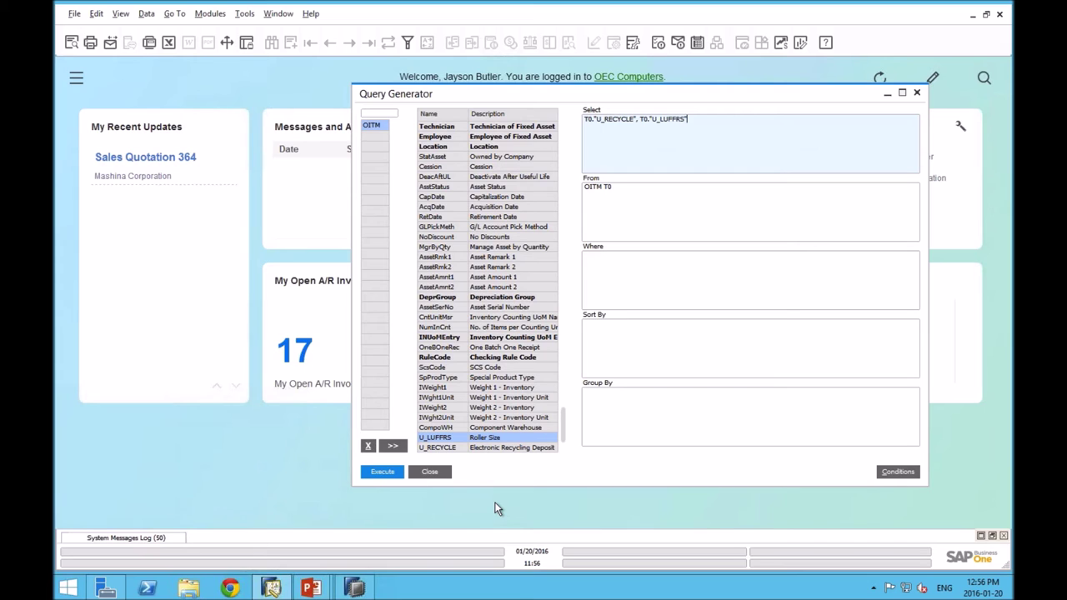
{"action": "key", "text": "Escape"}
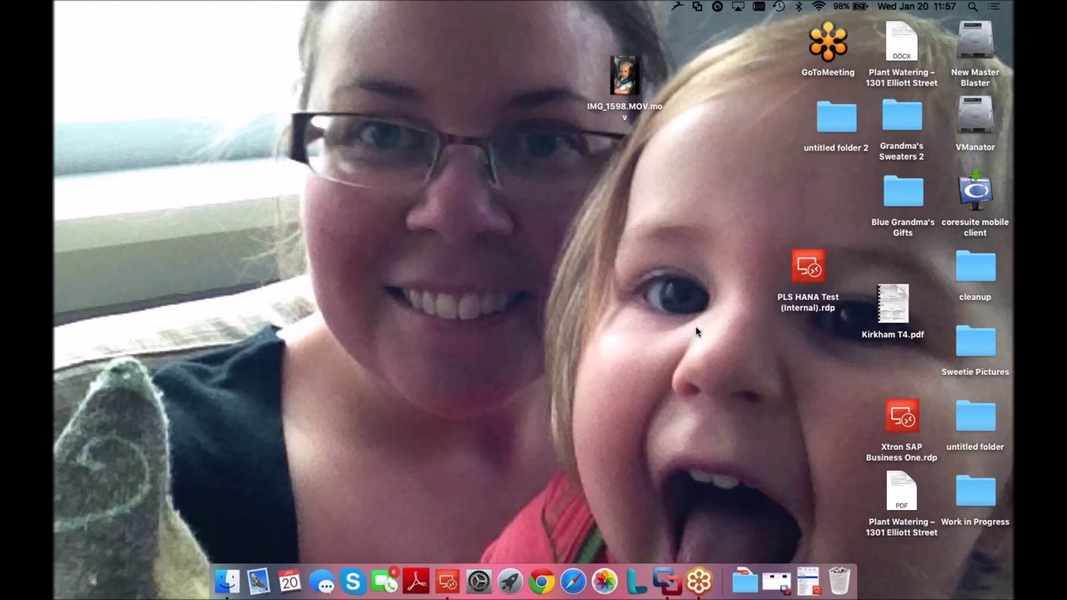
Return to the Microsoft Remote Desktop session and maximize the Internet Explorer window showing the Academy page
{"action": "left_click", "coordinate": [457, 581]}
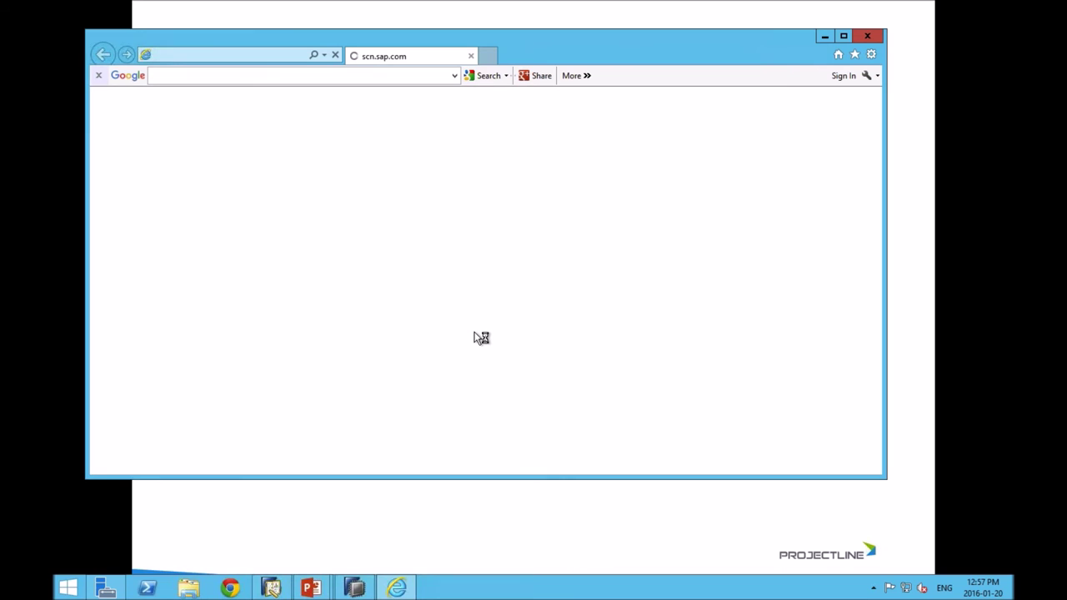
{"action": "left_click", "coordinate": [844, 38]}
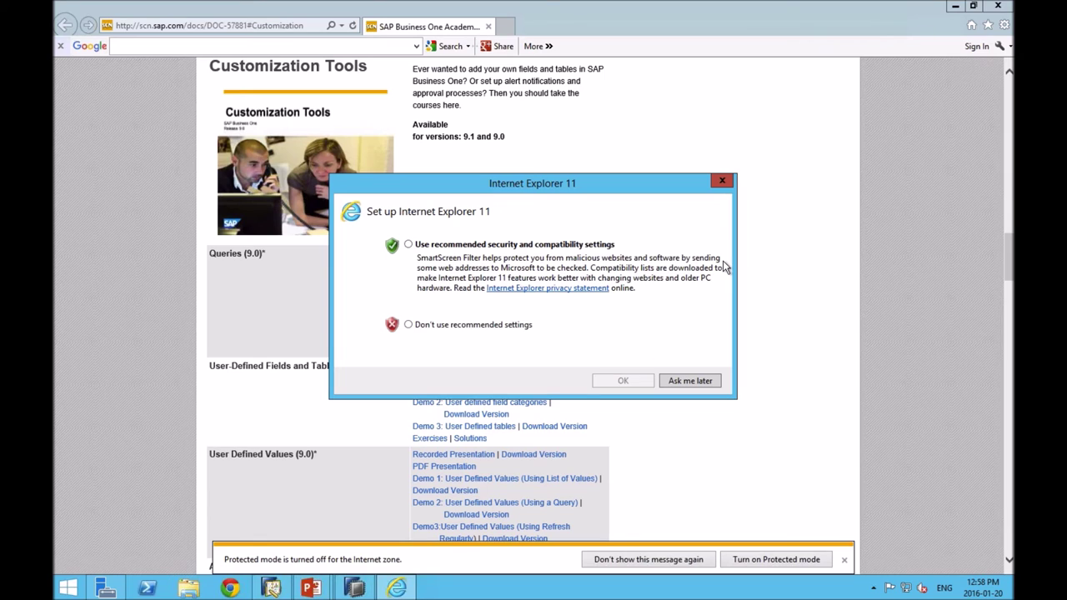
Close the Internet Explorer 11 setup dialog and browse the Customization Tools materials on user-defined fields
{"action": "left_click", "coordinate": [721, 182]}
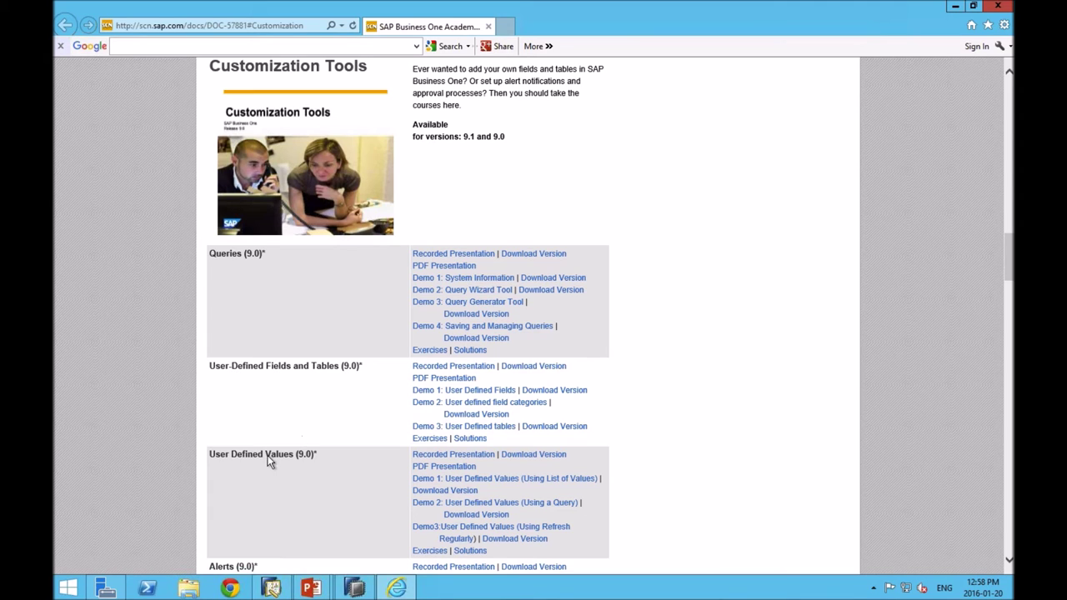
{"action": "scroll", "coordinate": [298, 459], "scroll_direction": "down", "scroll_amount": 1}
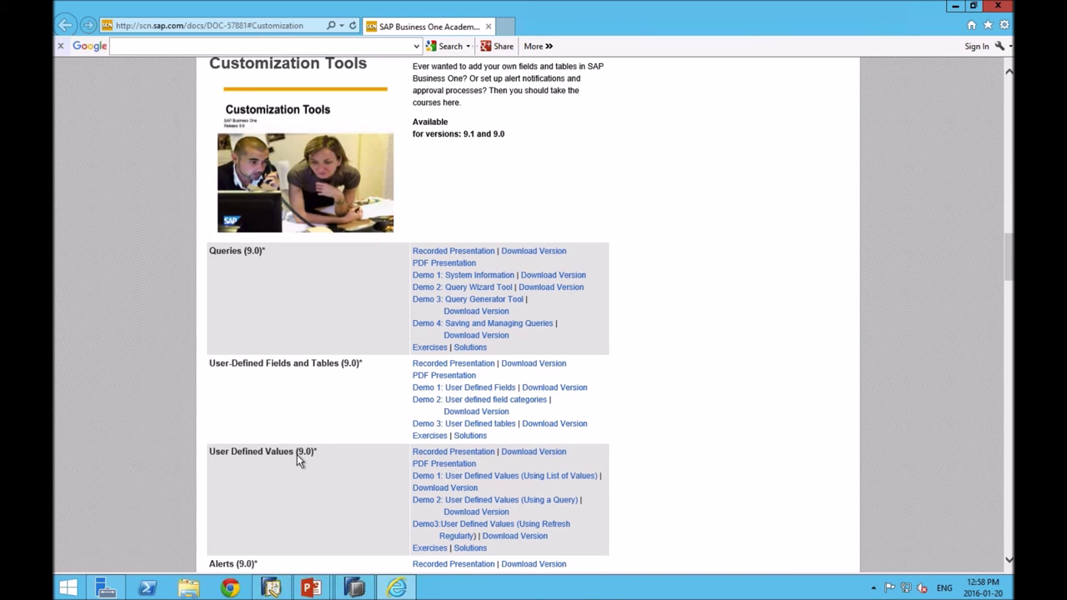
{"action": "scroll", "coordinate": [297, 454], "scroll_direction": "down", "scroll_amount": 5}
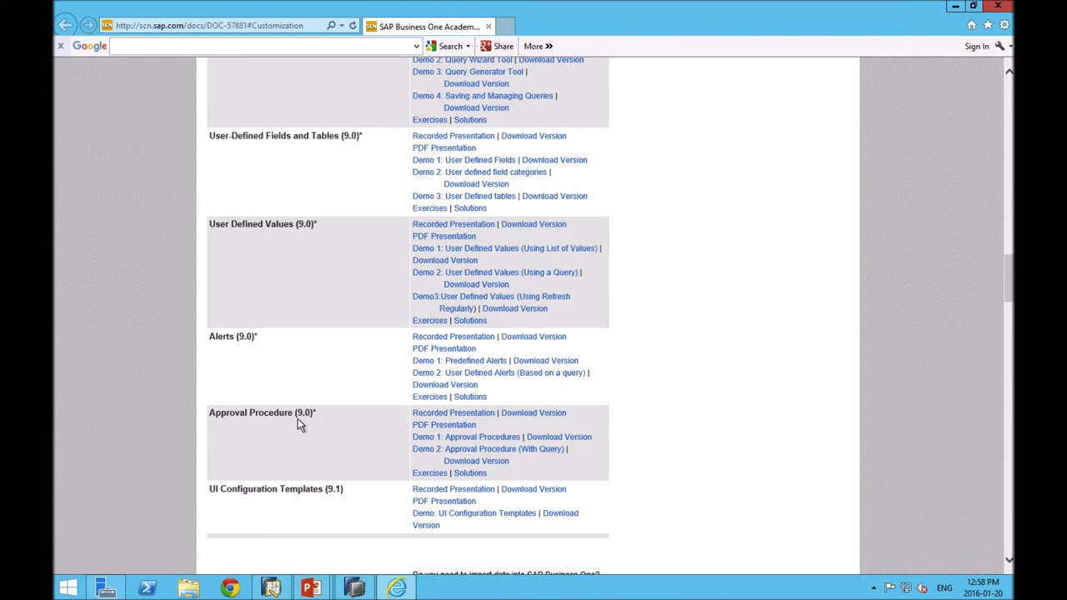
{"action": "scroll", "coordinate": [311, 310], "scroll_direction": "up", "scroll_amount": 3}
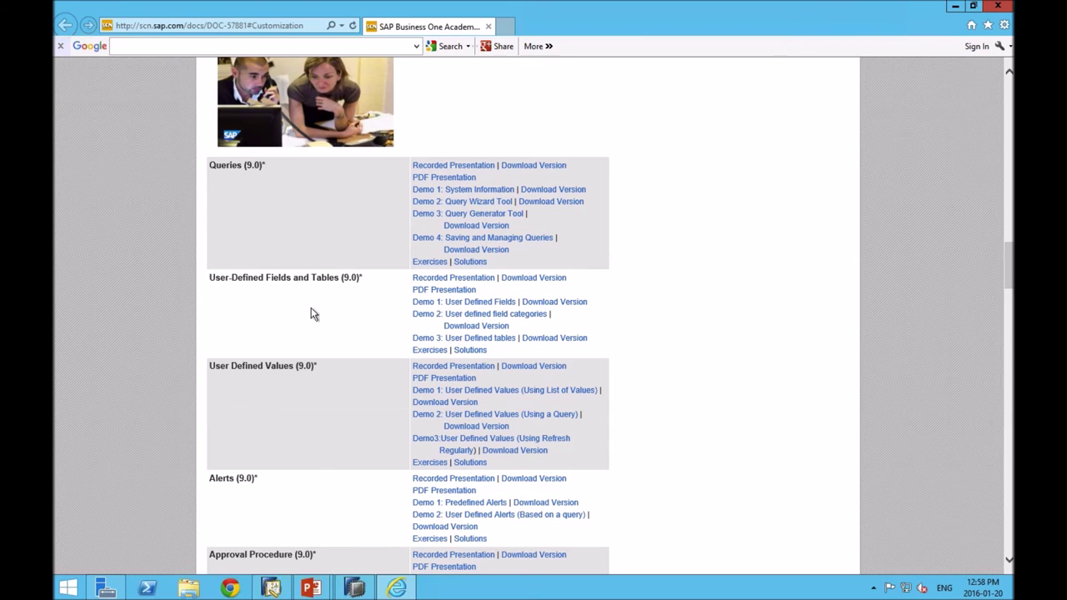
{"action": "left_click", "coordinate": [469, 283]}
Switch back to the PowerPoint Slide Show for Presentation2 with Alt+Tab
{"action": "key", "text": "alt+Tab"}
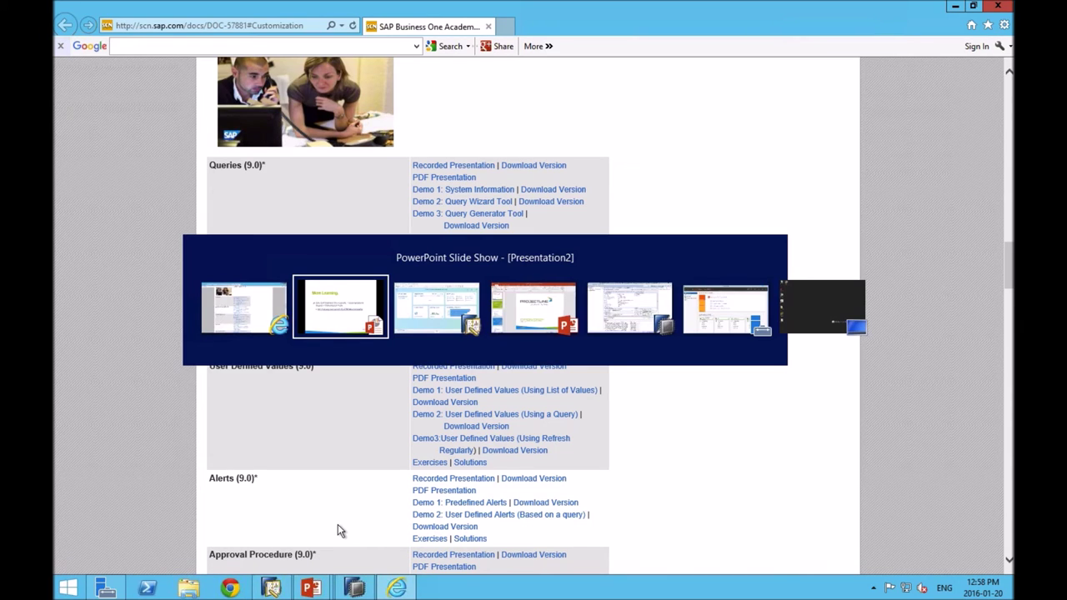